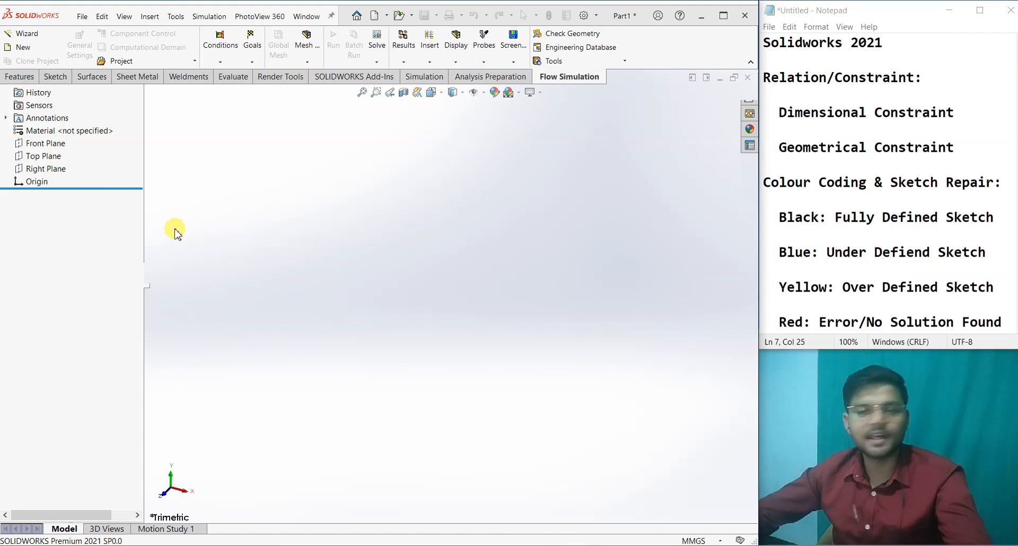
Start a new sketch on the Front Plane
{"action": "left_click", "coordinate": [47, 204]}
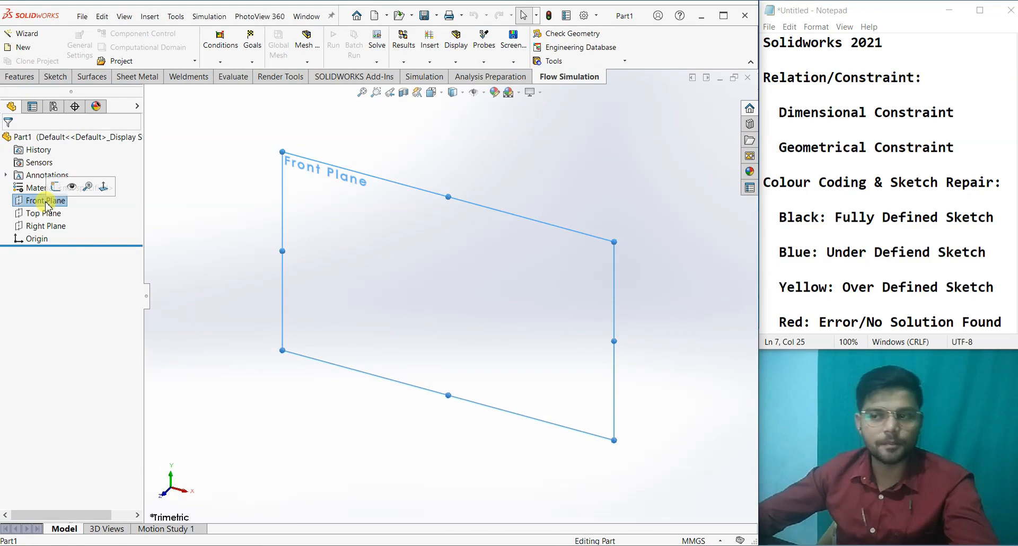
{"action": "left_click", "coordinate": [64, 184]}
{"action": "left_click", "coordinate": [215, 332]}
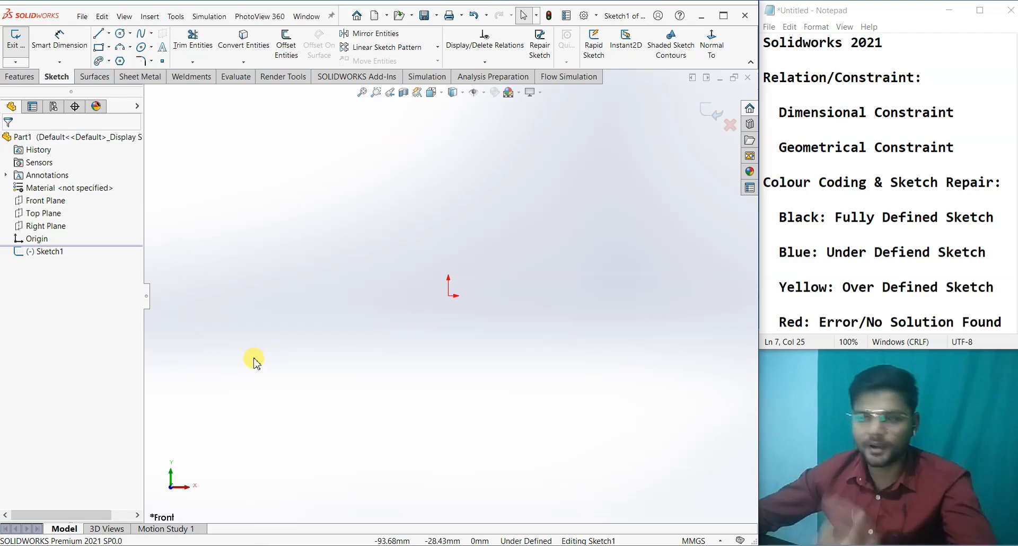
Sketch a circle of about 27 mm radius up and right of the origin, and a corner rectangle about 63 by 53 mm left of it
{"action": "left_click", "coordinate": [119, 33]}
{"action": "left_click", "coordinate": [546, 201]}
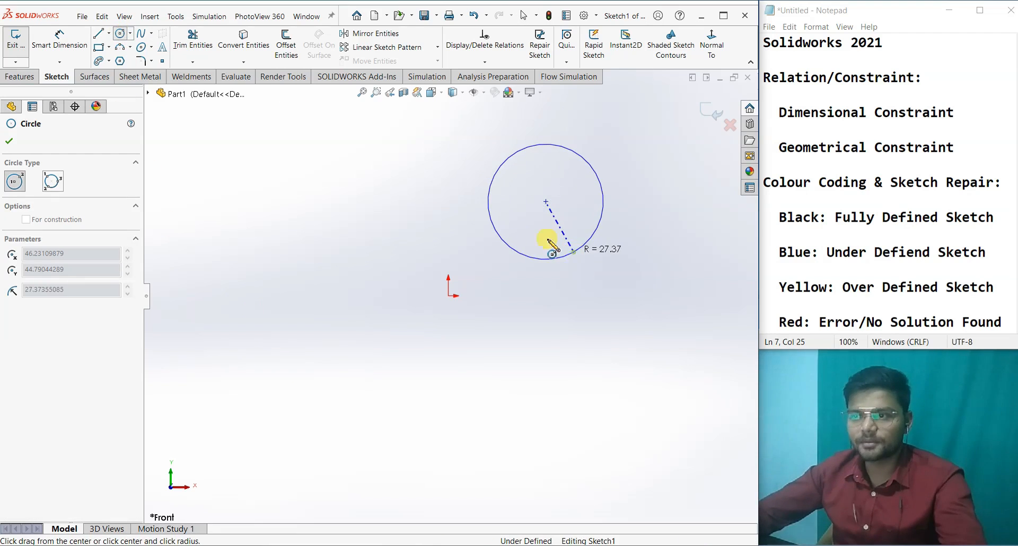
{"action": "left_click", "coordinate": [575, 251]}
{"action": "left_click", "coordinate": [98, 47]}
{"action": "left_click", "coordinate": [279, 176]}
{"action": "left_click", "coordinate": [333, 237]}
{"action": "left_click", "coordinate": [411, 289]}
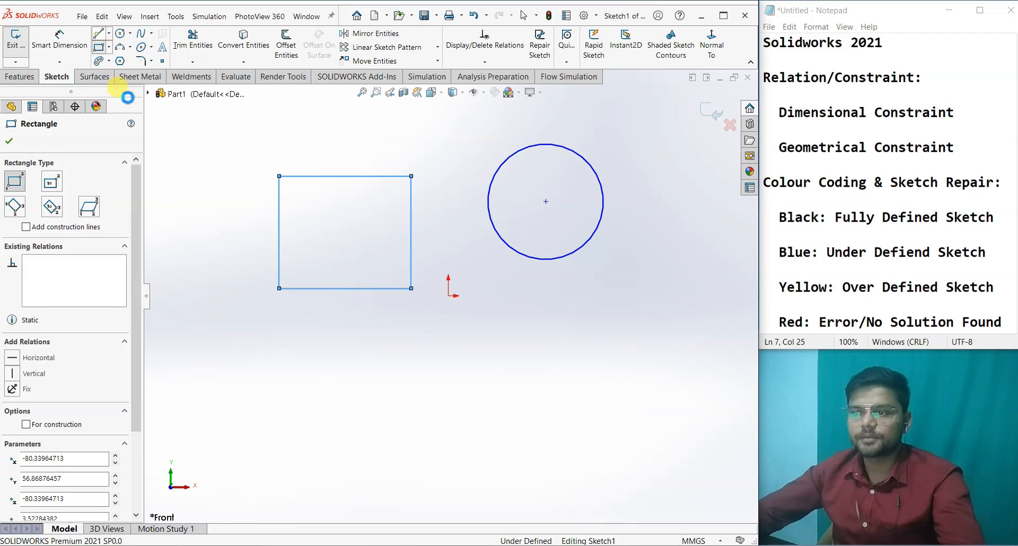
Sketch two separate sloping lines below the origin: one rising about 61 mm at 25° on the left, one falling gently on the right
{"action": "left_click", "coordinate": [98, 33]}
{"action": "left_click", "coordinate": [217, 405]}
{"action": "left_click", "coordinate": [334, 351]}
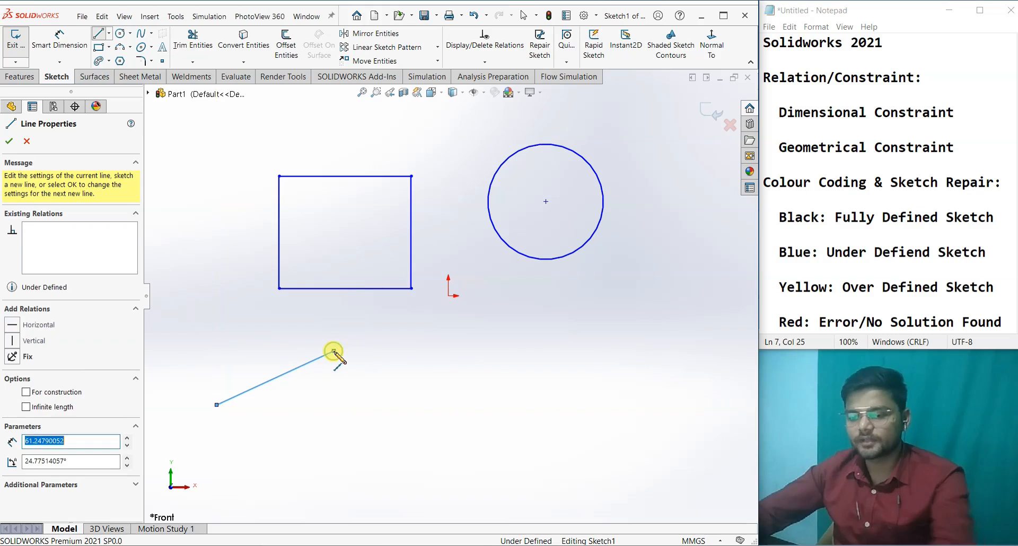
{"action": "key", "text": "Escape"}
{"action": "left_click", "coordinate": [98, 33]}
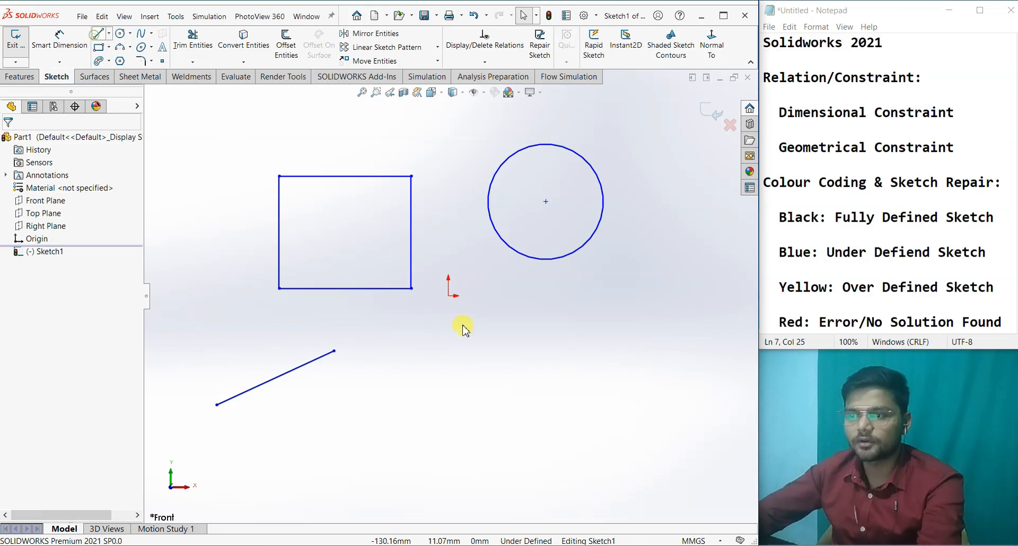
{"action": "left_click", "coordinate": [466, 358]}
{"action": "left_click", "coordinate": [640, 398]}
{"action": "key", "text": "Escape"}
Sketch a second, slightly larger circle to the right of the origin, below and right of the first circle
{"action": "left_click", "coordinate": [121, 33]}
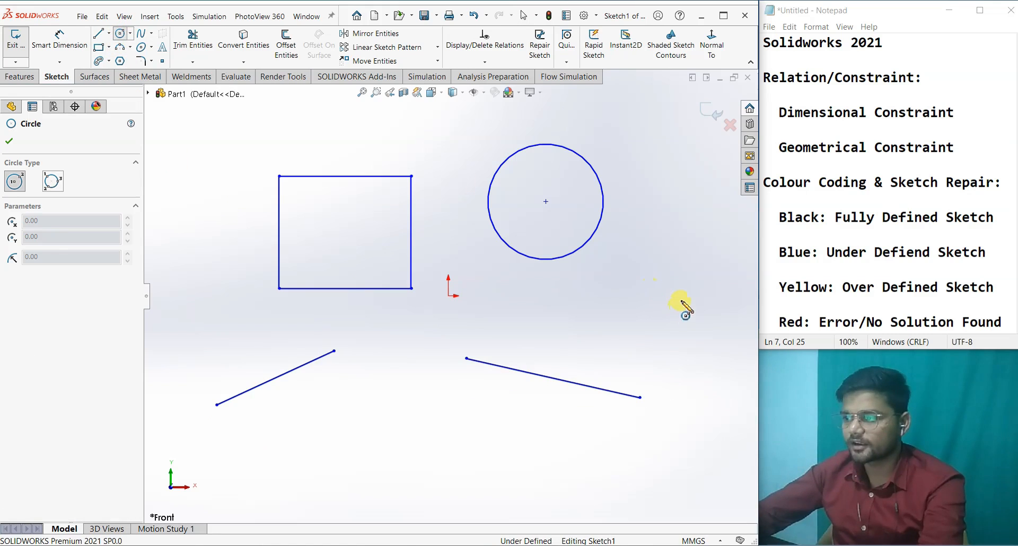
{"action": "left_click", "coordinate": [680, 300]}
{"action": "left_click", "coordinate": [716, 350]}
{"action": "key", "text": "Escape"}
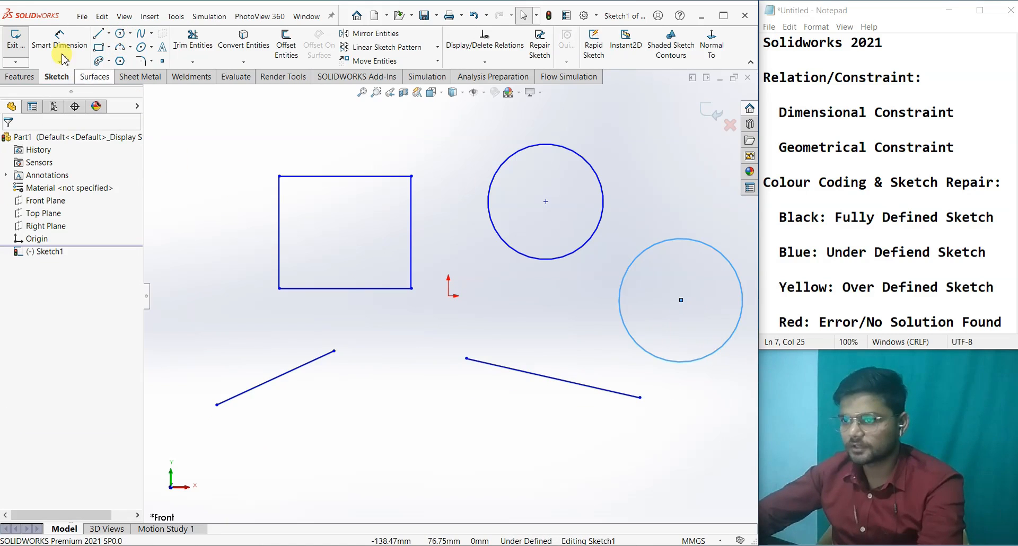
Sketch a sloping line about 120 mm long at about 27° running between the two circles
{"action": "left_click", "coordinate": [98, 33]}
{"action": "left_click", "coordinate": [484, 317]}
{"action": "left_click", "coordinate": [709, 202]}
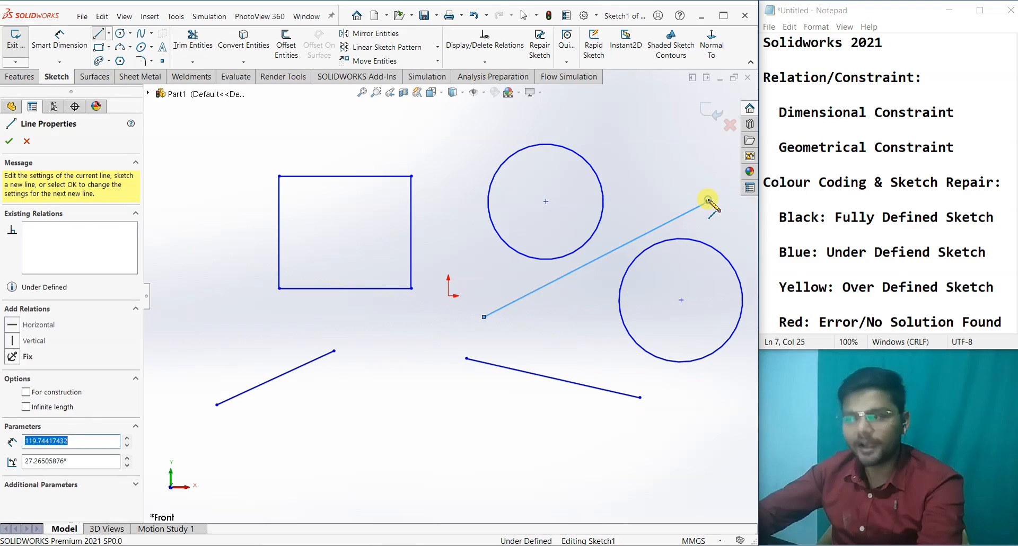
{"action": "key", "text": "Escape"}
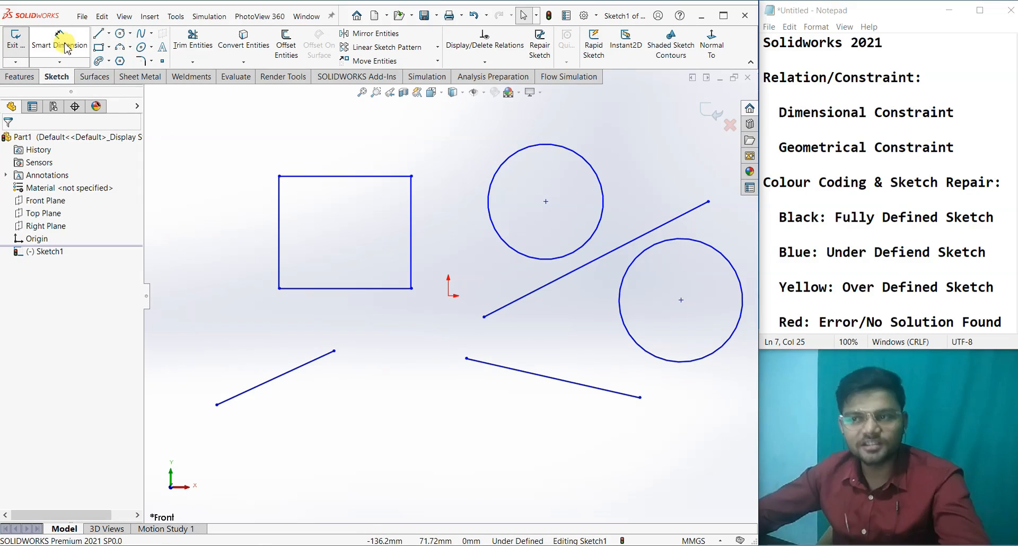
{"action": "right_click", "coordinate": [393, 399]}
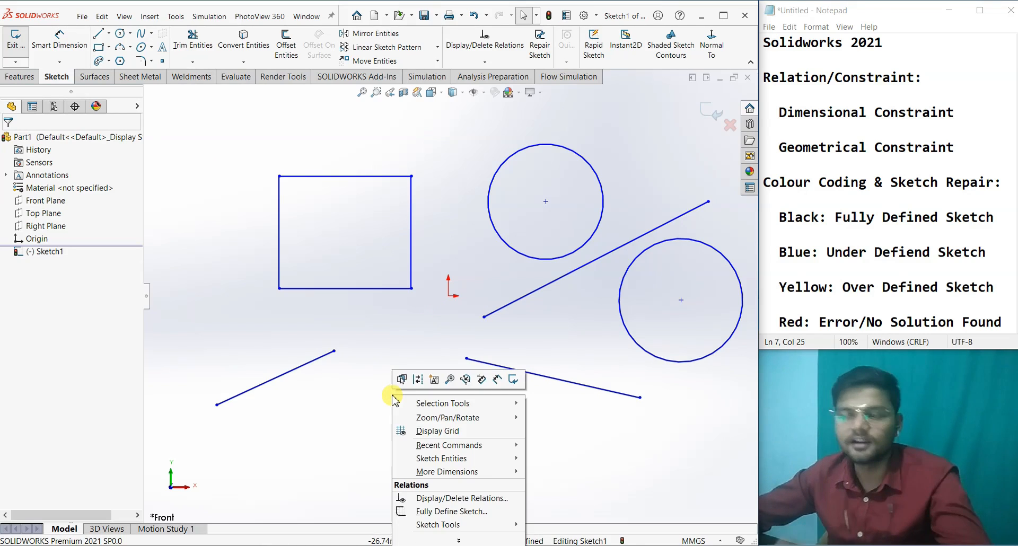
{"action": "left_click", "coordinate": [361, 395]}
{"action": "right_click", "coordinate": [369, 418]}
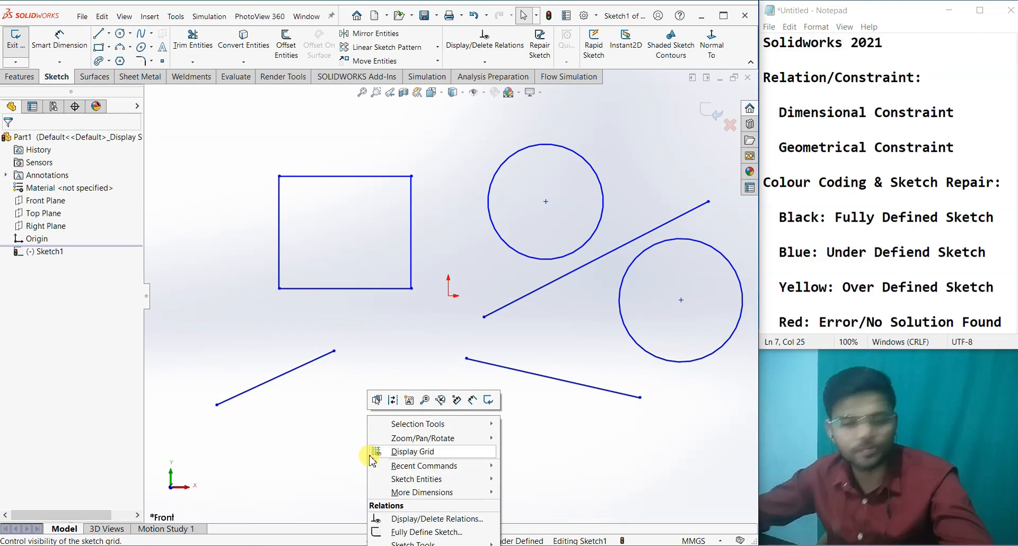
{"action": "left_click", "coordinate": [354, 447]}
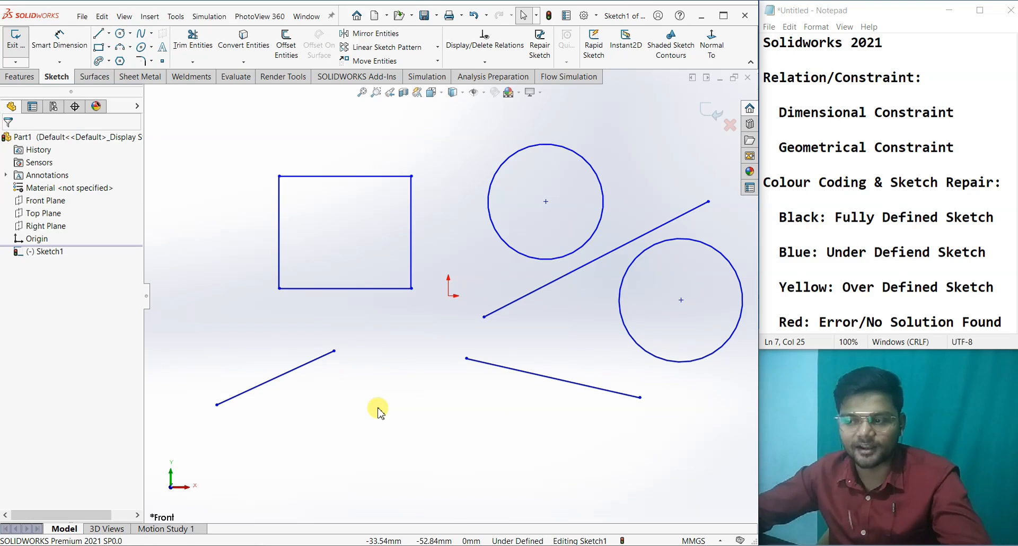
{"action": "right_click_drag", "start_coordinate": [378, 408], "coordinate": [381, 395]}
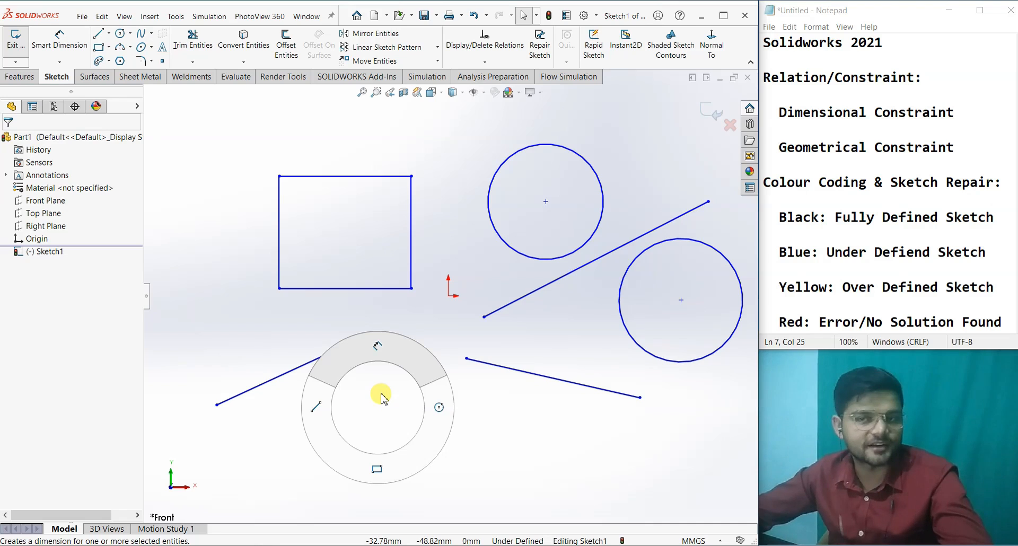
{"action": "right_click_drag", "start_coordinate": [381, 395], "coordinate": [386, 360]}
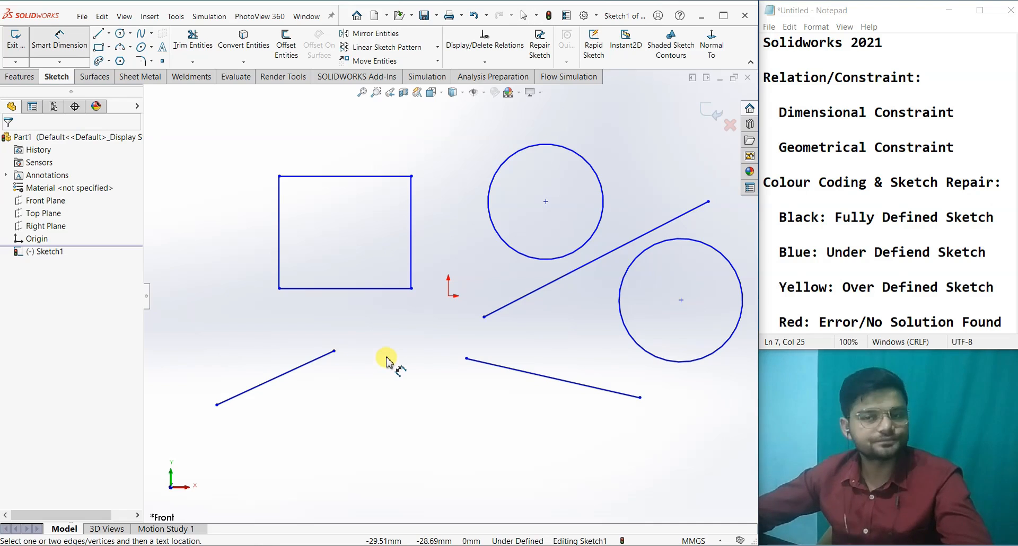
{"action": "key", "text": "Escape"}
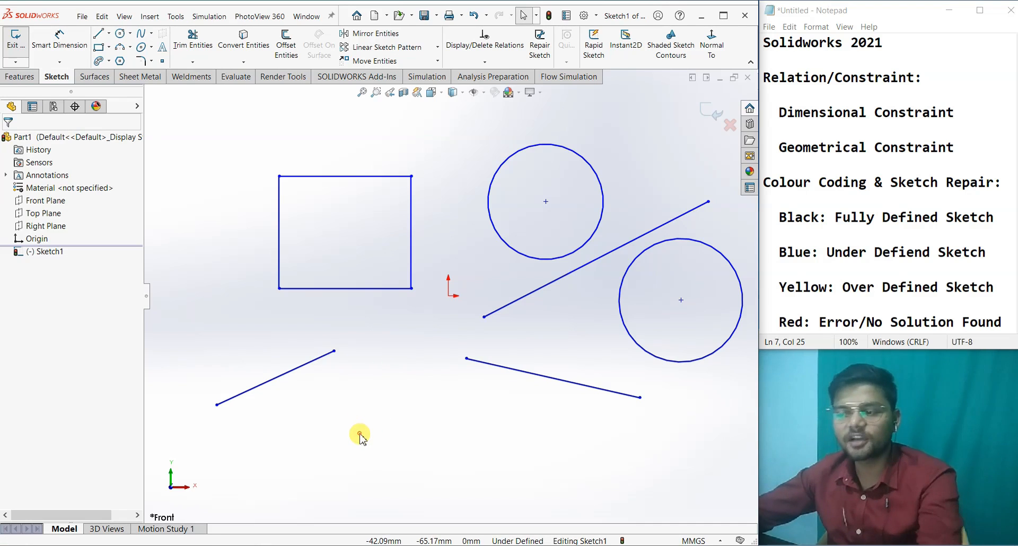
{"action": "mouse_move", "coordinate": [365, 427]}
{"action": "right_mouse_down"}
{"action": "mouse_move", "coordinate": [367, 403]}
{"action": "mouse_move", "coordinate": [362, 425]}
{"action": "mouse_move", "coordinate": [334, 431]}
{"action": "mouse_move", "coordinate": [394, 443]}
{"action": "mouse_move", "coordinate": [357, 428]}
{"action": "mouse_move", "coordinate": [361, 454]}
{"action": "mouse_move", "coordinate": [374, 436]}
{"action": "mouse_move", "coordinate": [359, 450]}
{"action": "mouse_move", "coordinate": [360, 395]}
{"action": "right_mouse_up"}
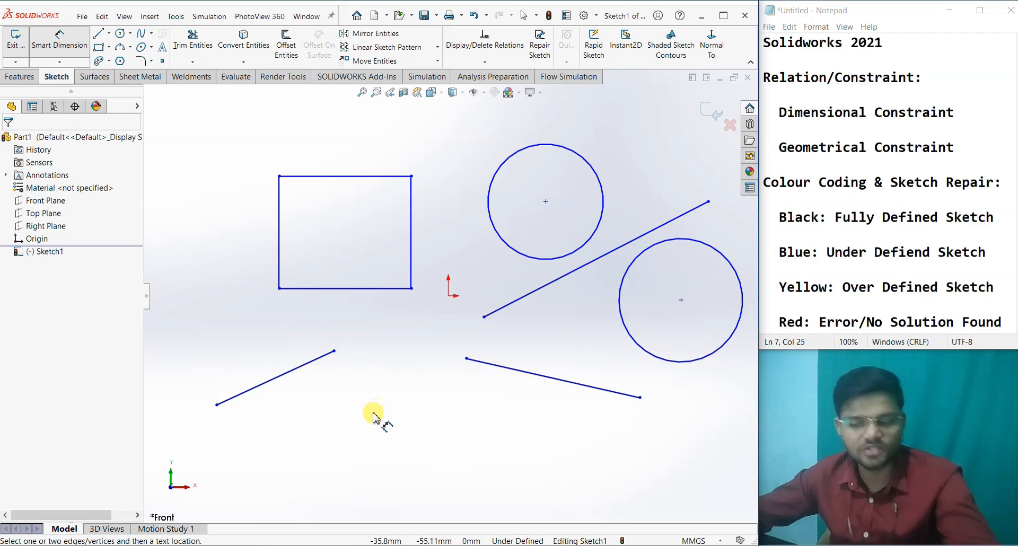
{"action": "key", "text": "Escape"}
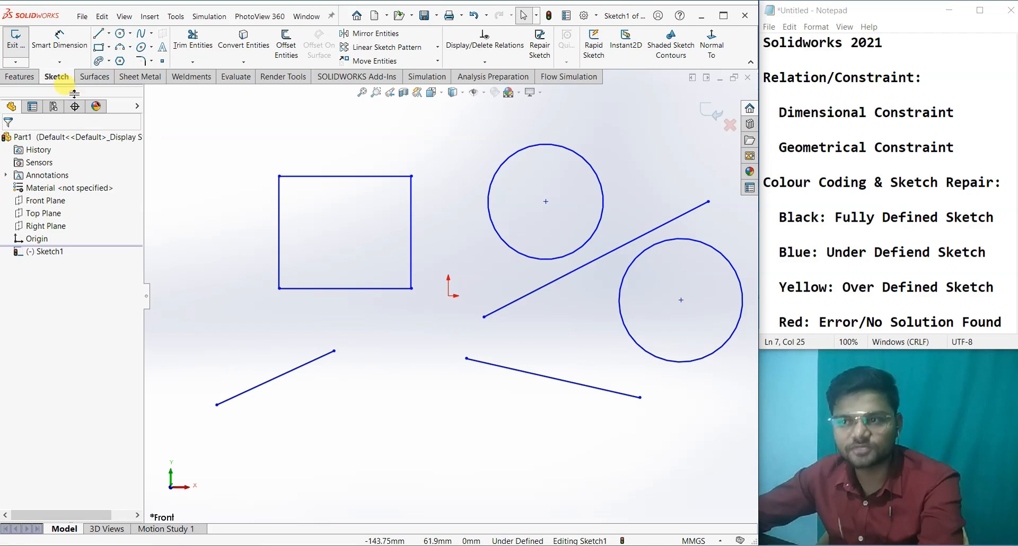
{"action": "left_click", "coordinate": [67, 46]}
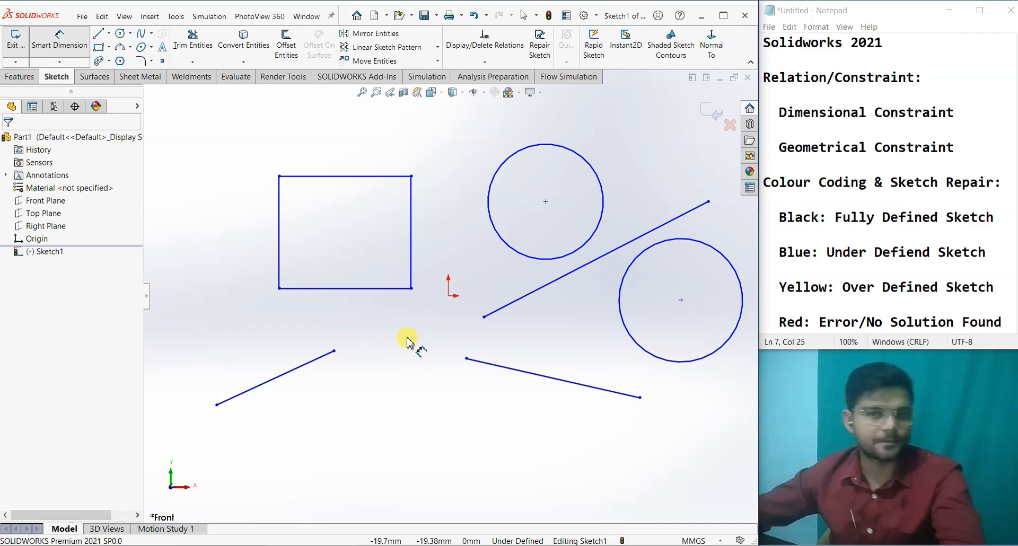
{"action": "key", "text": "Escape"}
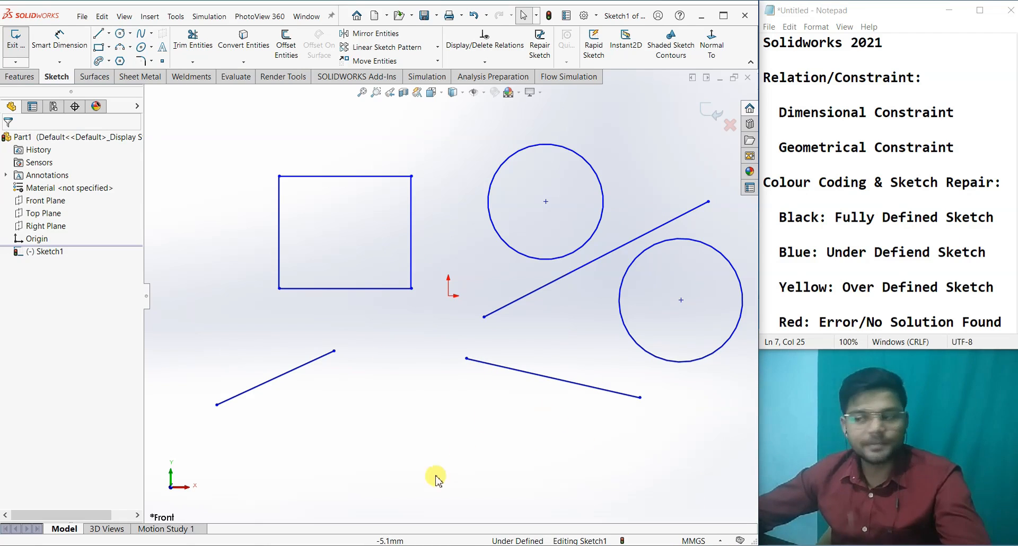
Add a Smart Dimension to the upper circle's diameter, keeping its drawn size
{"action": "right_click_drag", "start_coordinate": [412, 486], "coordinate": [421, 410]}
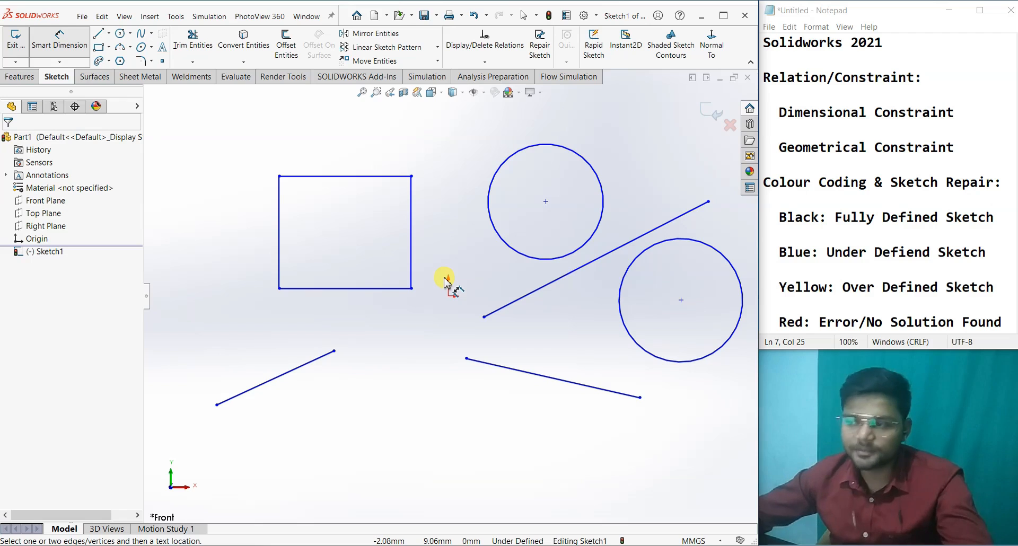
{"action": "left_click", "coordinate": [597, 175]}
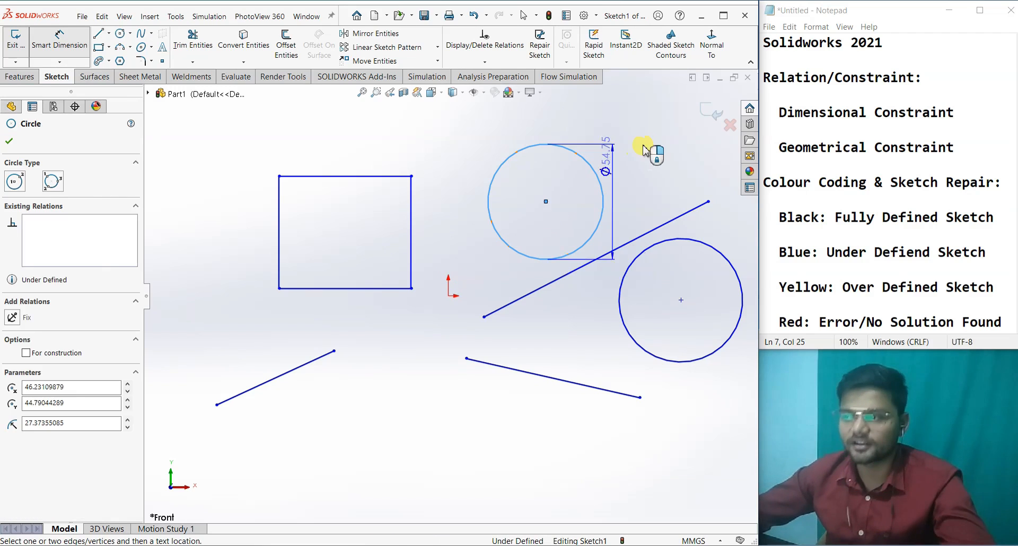
{"action": "left_click", "coordinate": [644, 151]}
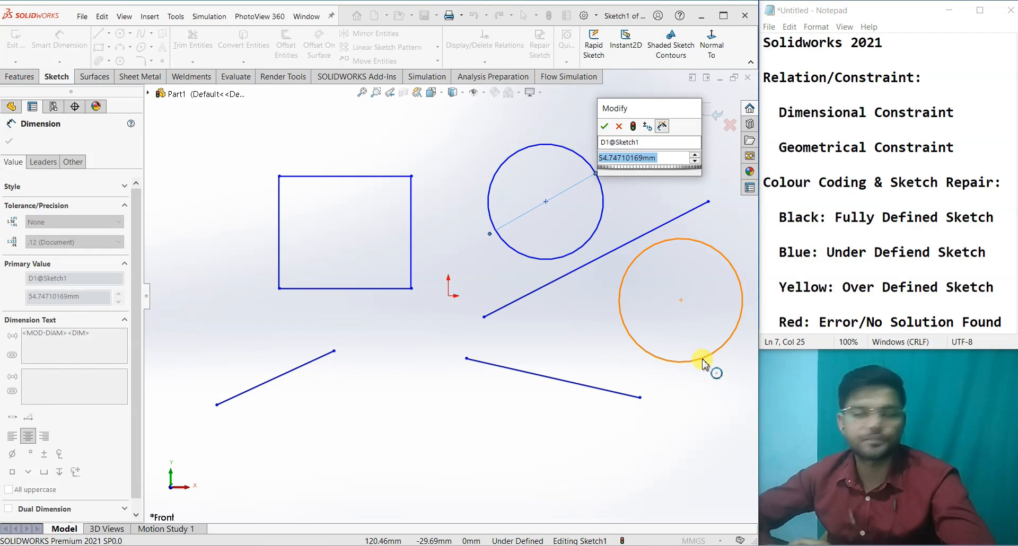
{"action": "left_click", "coordinate": [604, 126]}
{"action": "key", "text": "Escape"}
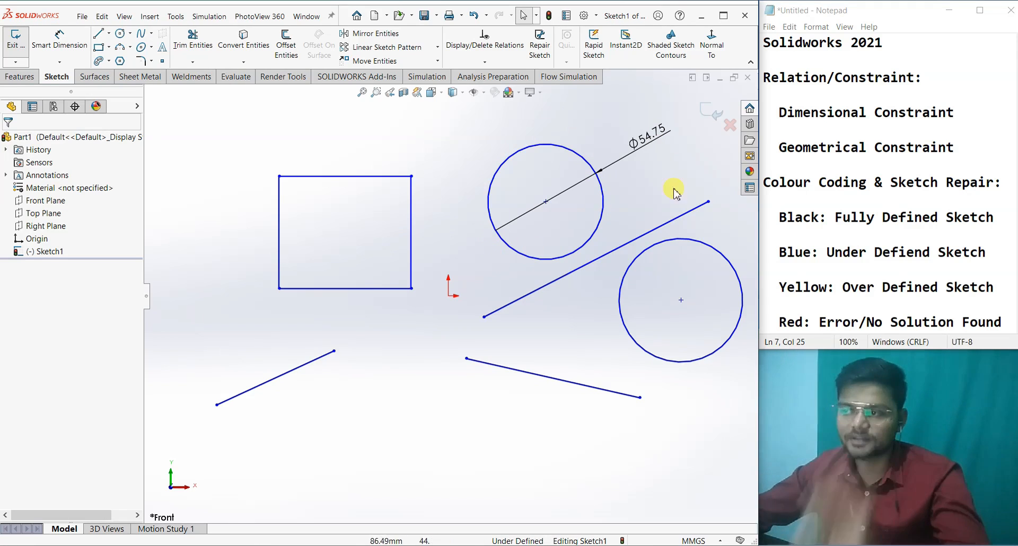
Set the upper circle's diameter dimension to 30 mm
{"action": "double_click", "coordinate": [647, 142]}
{"action": "type", "text": "30"}
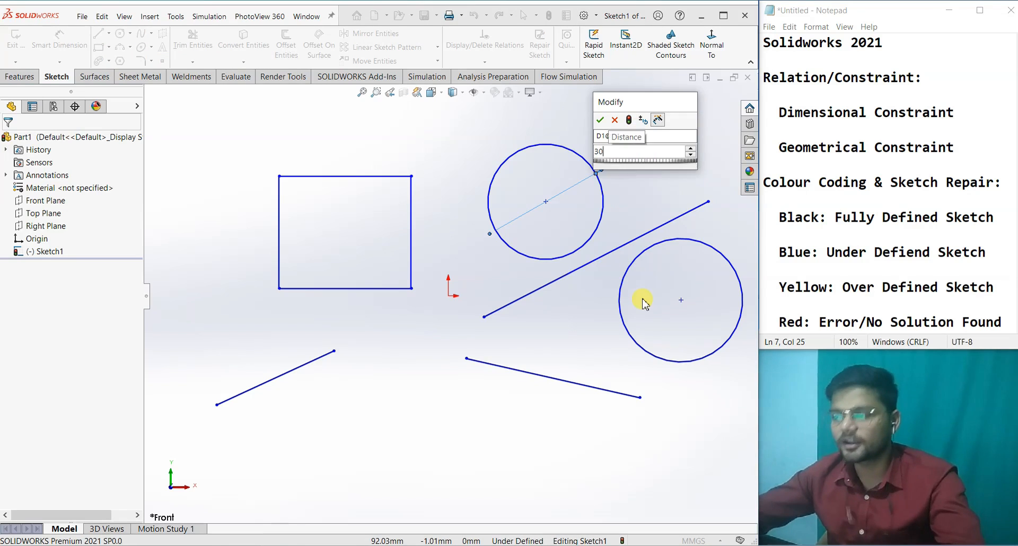
{"action": "key", "text": "Return"}
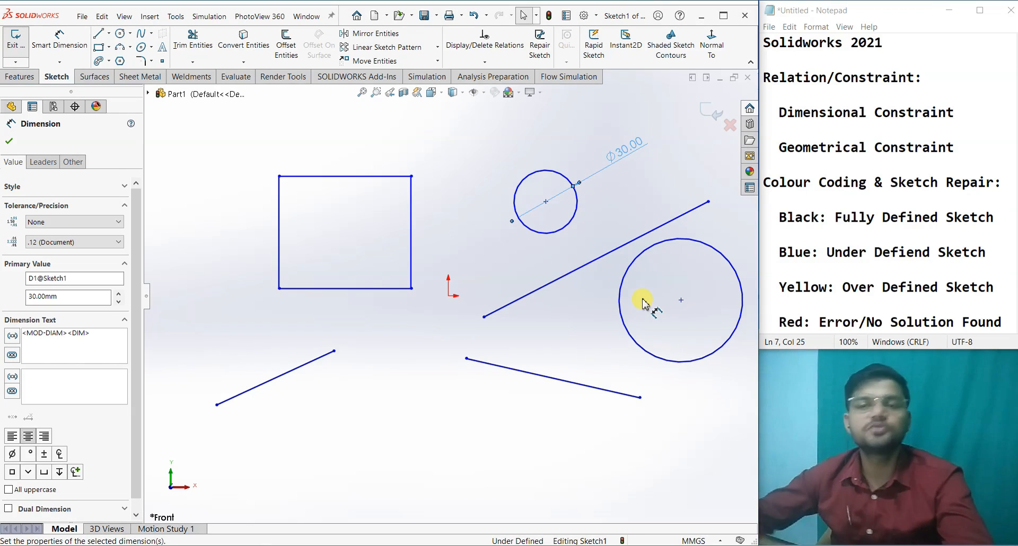
{"action": "left_click", "coordinate": [524, 412]}
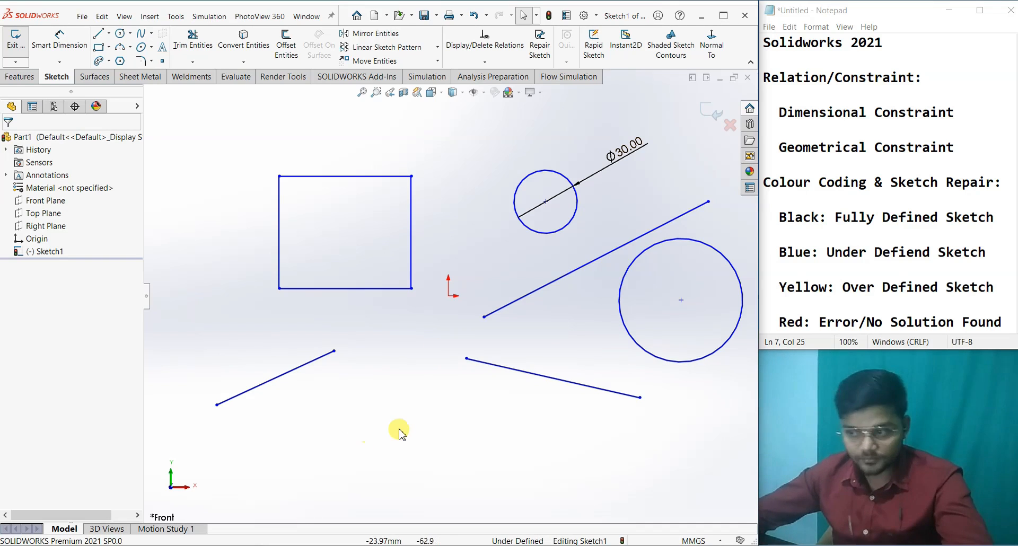
Dimension the rectangle's left vertical edge with Smart Dimension and set it to 50 mm
{"action": "key", "text": "d"}
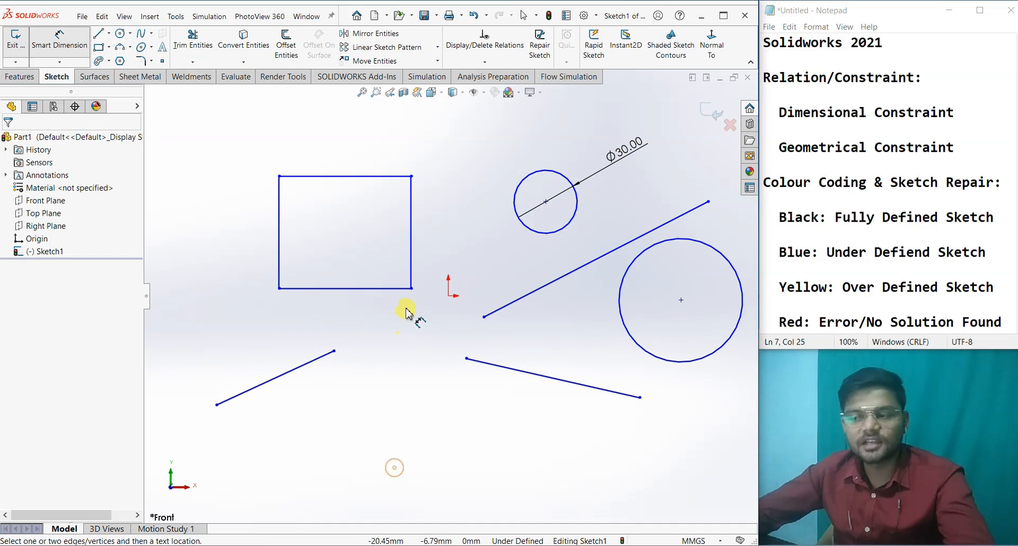
{"action": "left_click", "coordinate": [281, 255]}
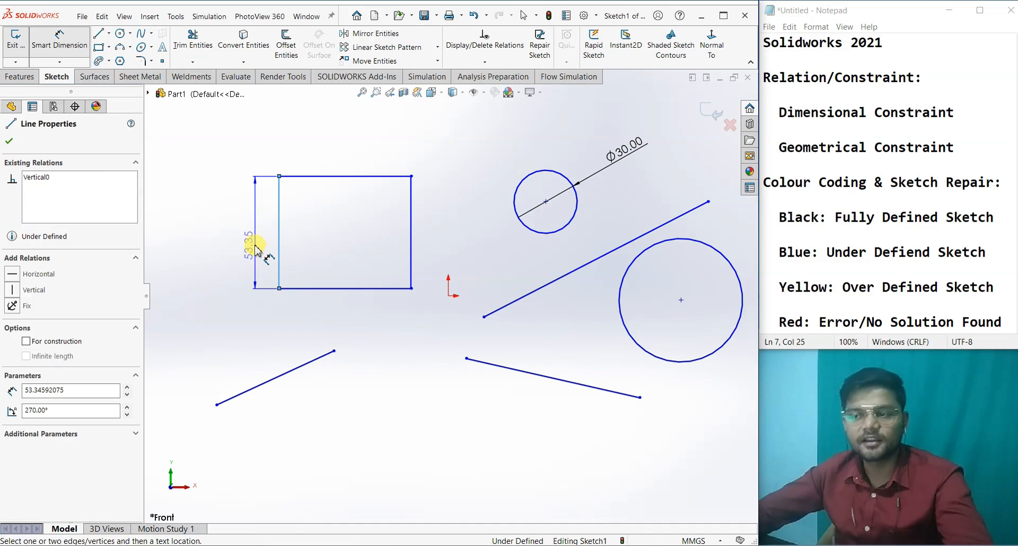
{"action": "left_click", "coordinate": [257, 247]}
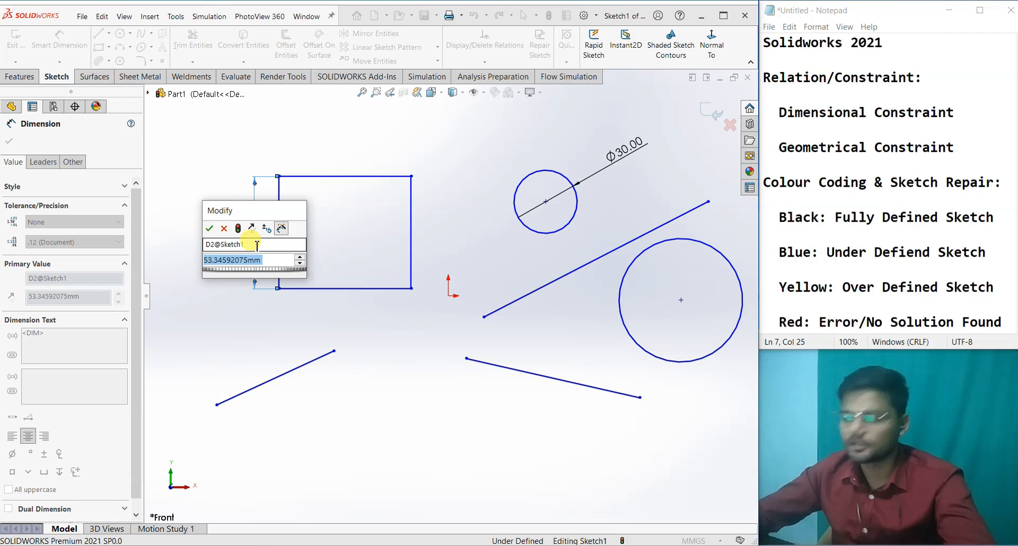
{"action": "type", "text": "50"}
{"action": "key", "text": "Return"}
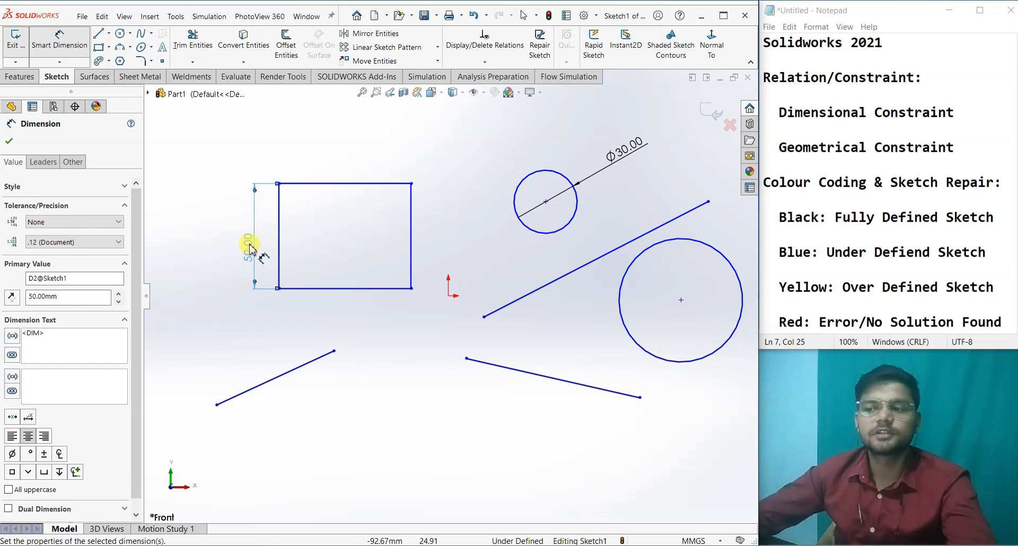
Dimension the rectangle's top horizontal edge and set it to 55 mm
{"action": "left_click", "coordinate": [378, 184]}
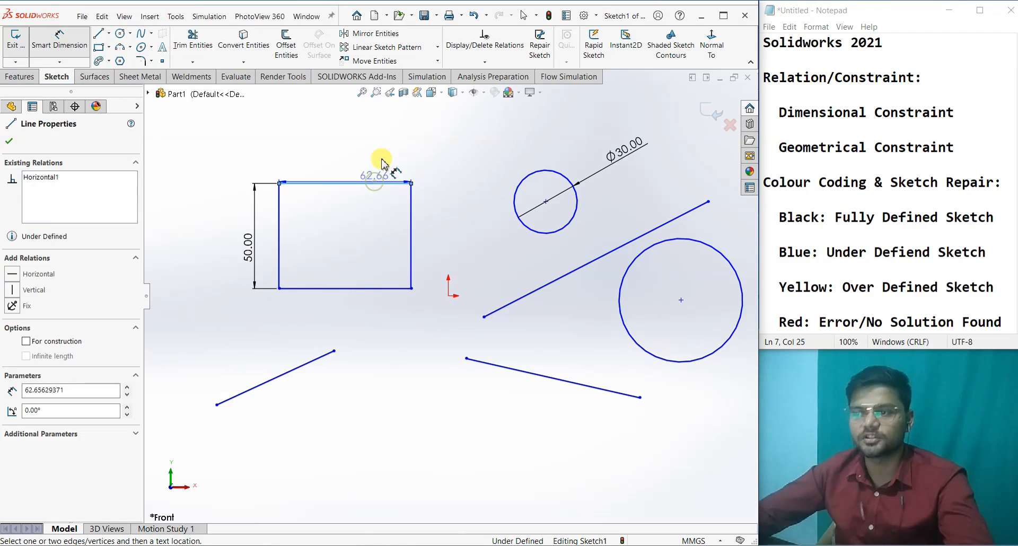
{"action": "left_click", "coordinate": [378, 158]}
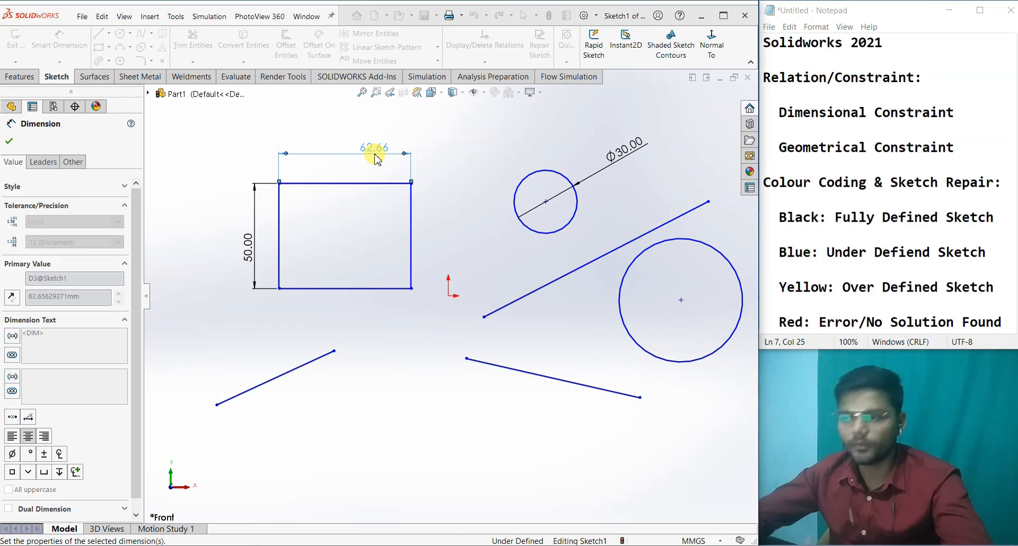
{"action": "type", "text": "55"}
{"action": "key", "text": "Return"}
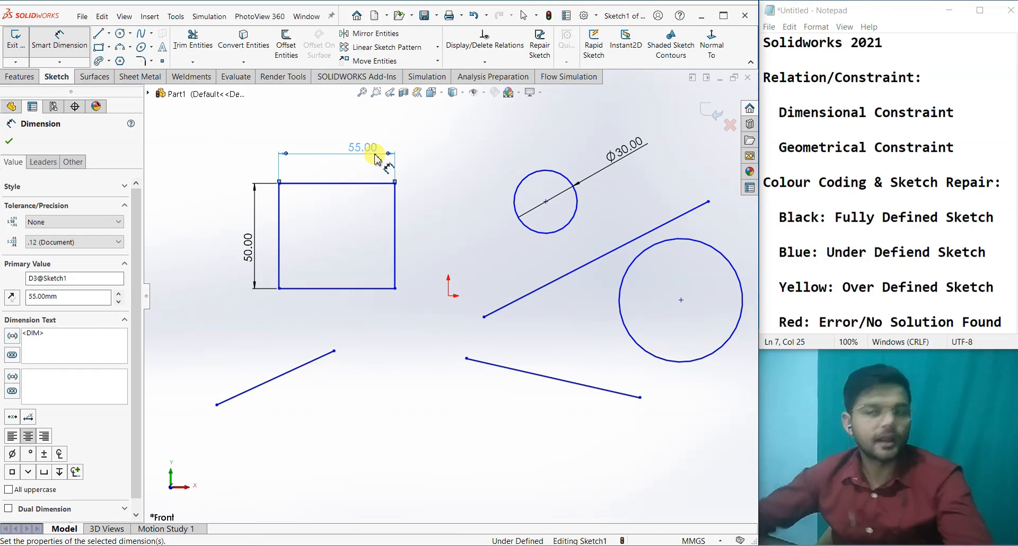
{"action": "left_click", "coordinate": [448, 466]}
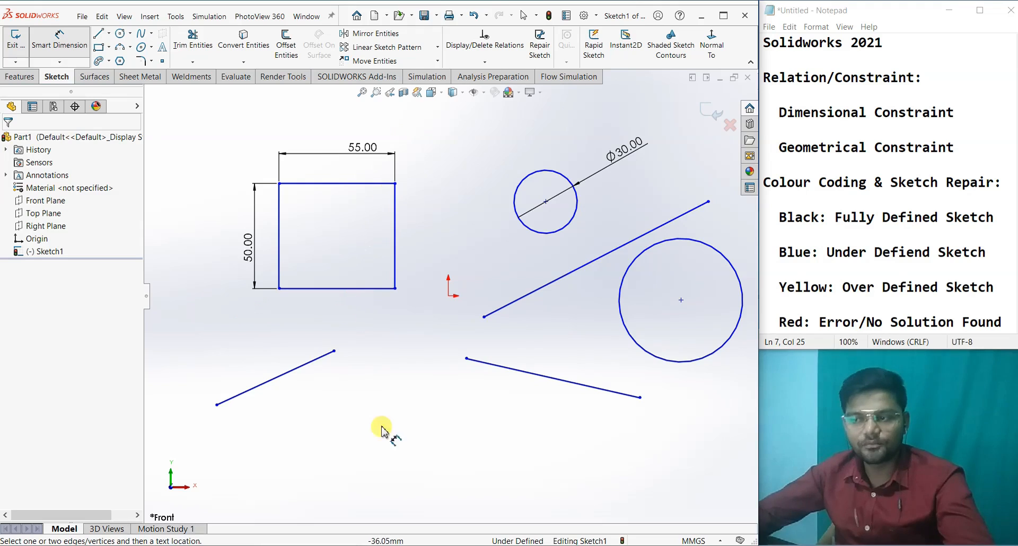
Add a Horizontal relation to the sloped line below the rectangle
{"action": "key", "text": "Escape"}
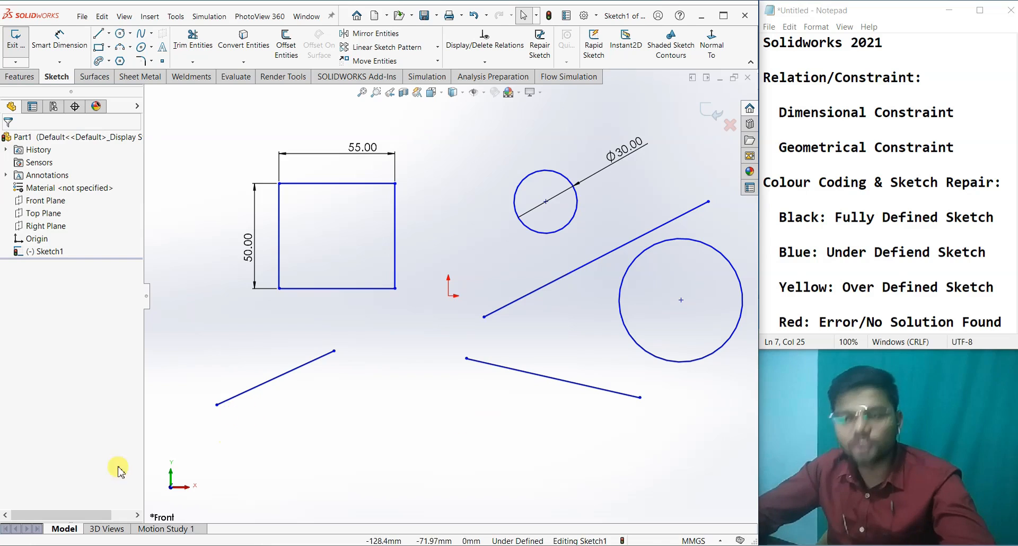
{"action": "left_click", "coordinate": [228, 400]}
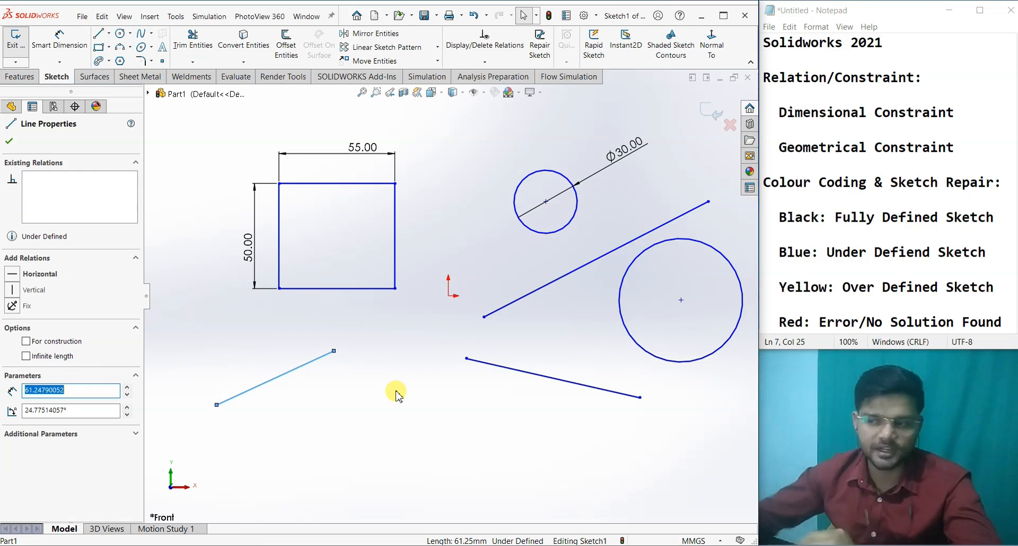
{"action": "left_click", "coordinate": [57, 279]}
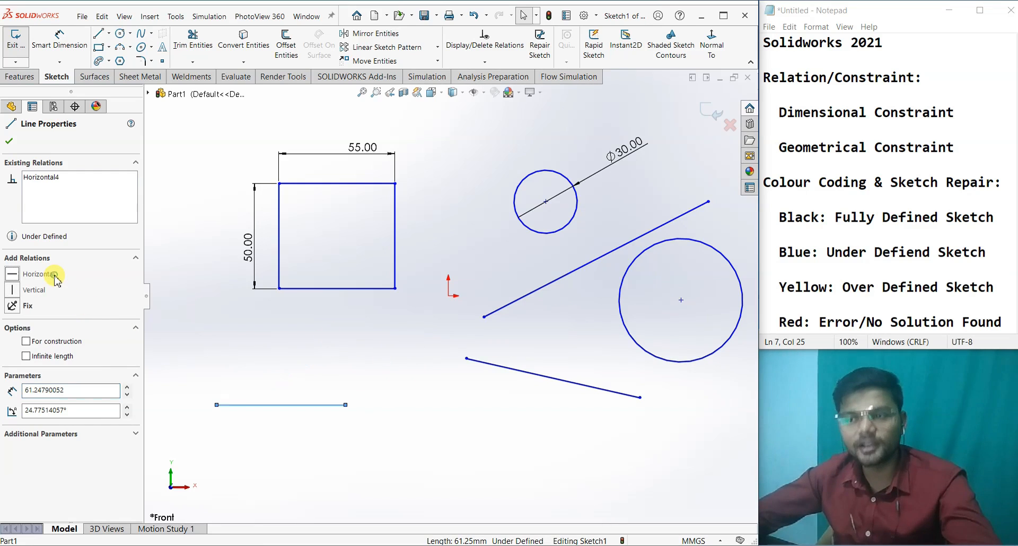
{"action": "left_click", "coordinate": [9, 141]}
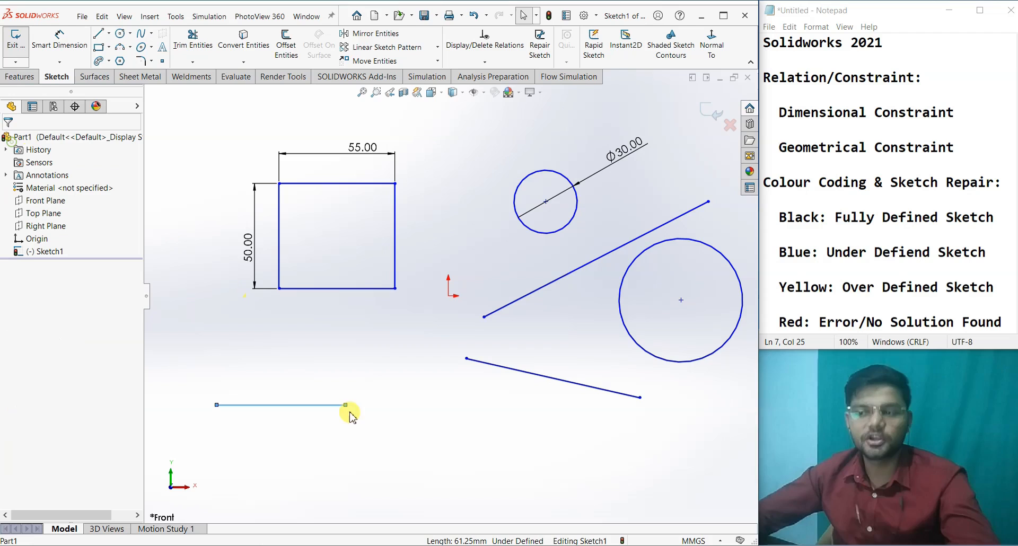
{"action": "left_click", "coordinate": [305, 346]}
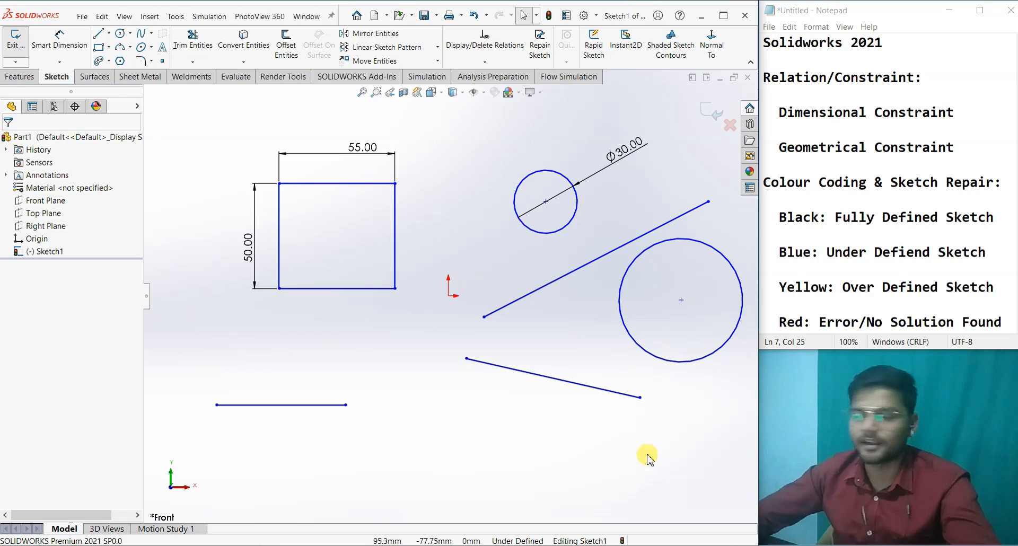
Add a Vertical relation to the sloped line below the large circle
{"action": "left_click", "coordinate": [624, 393]}
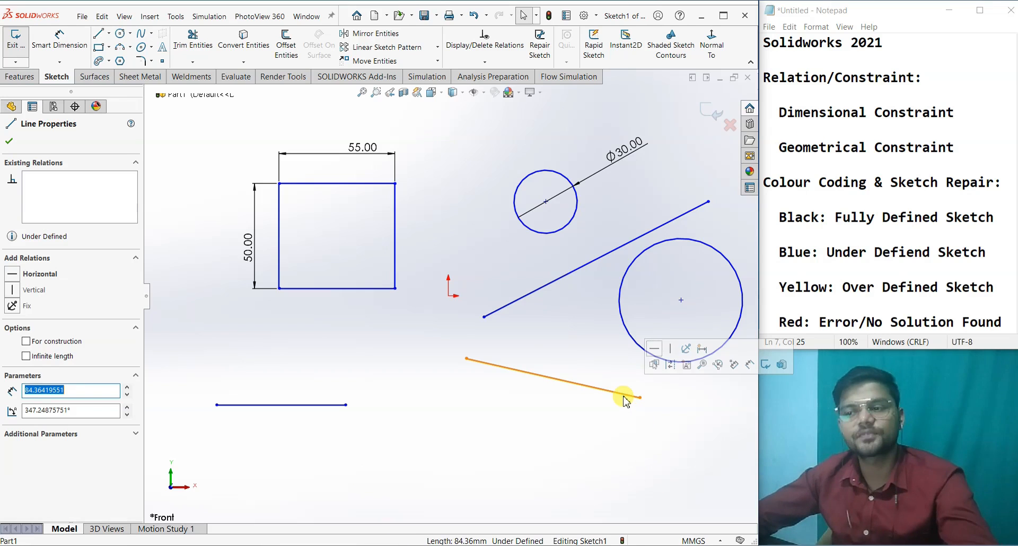
{"action": "left_click", "coordinate": [32, 290]}
{"action": "left_click", "coordinate": [8, 141]}
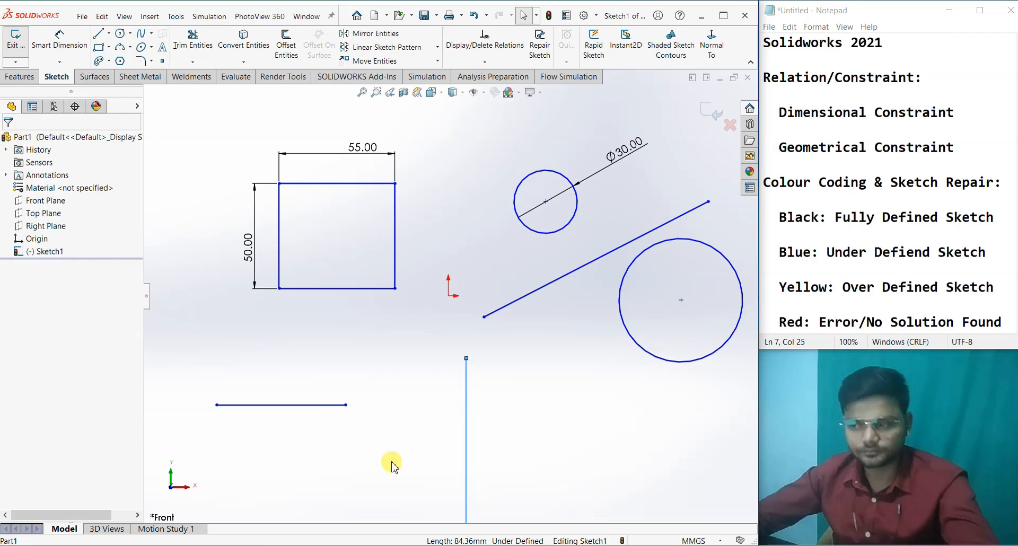
{"action": "left_click", "coordinate": [391, 461]}
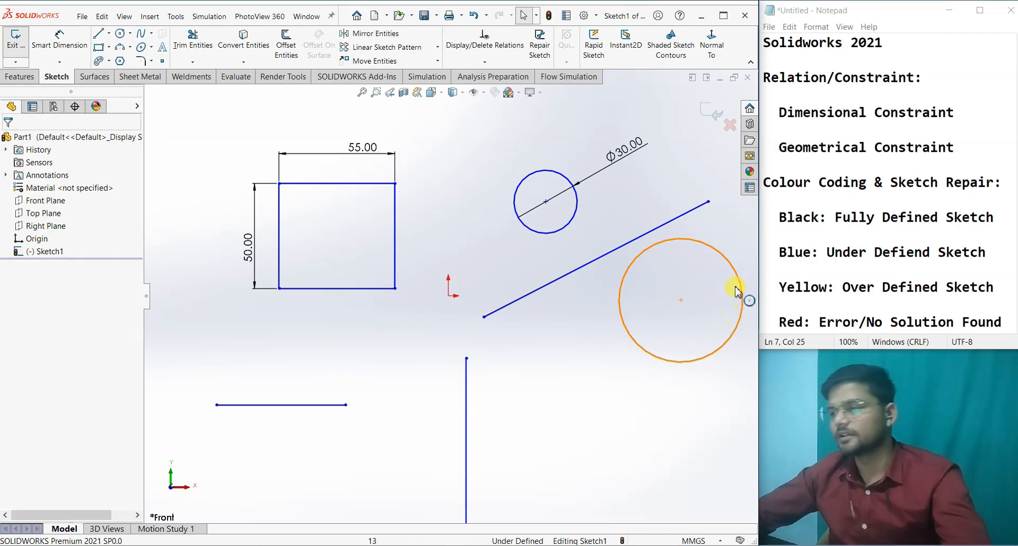
{"action": "left_click", "coordinate": [643, 259]}
{"action": "left_click", "coordinate": [631, 243]}
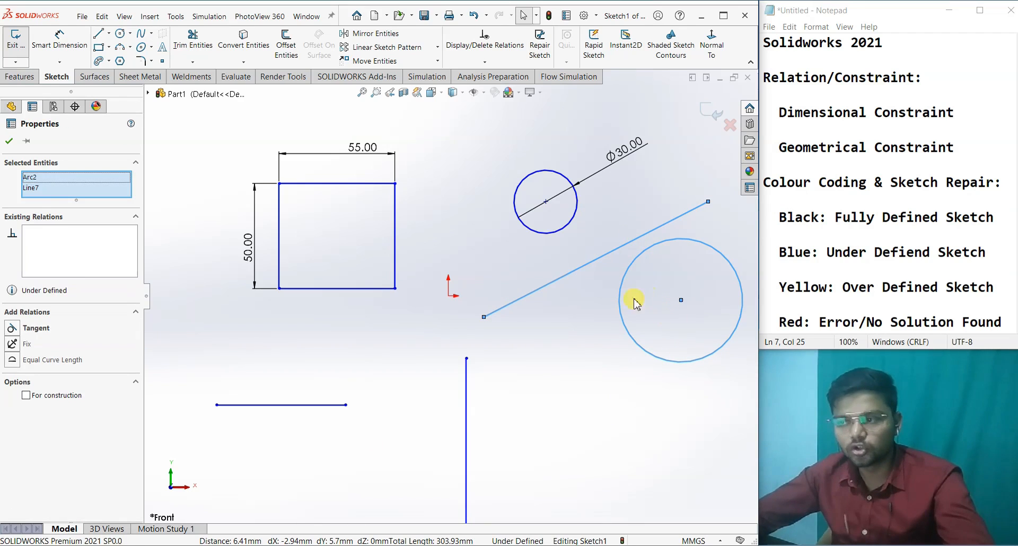
{"action": "left_click", "coordinate": [602, 411]}
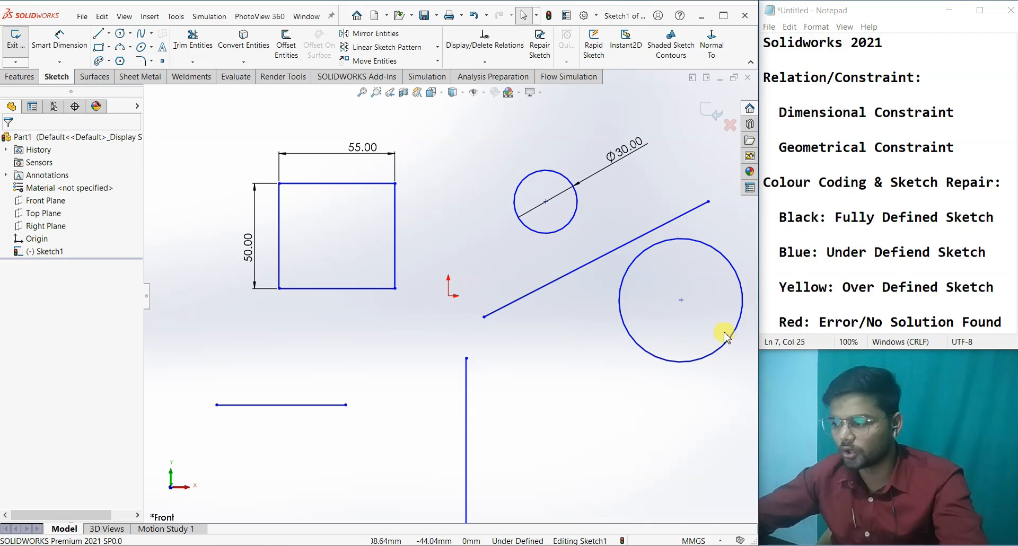
Add a Tangent relation between the large circle and the long sloped line above it
{"action": "left_click", "coordinate": [704, 243]}
{"action": "left_click", "coordinate": [686, 214], "text": "ctrl"}
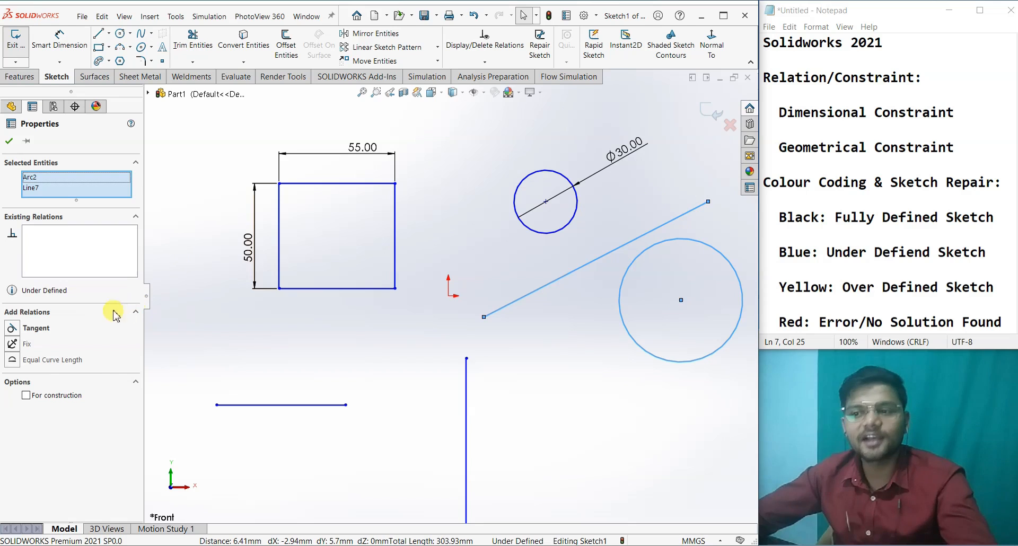
{"action": "left_click", "coordinate": [55, 328]}
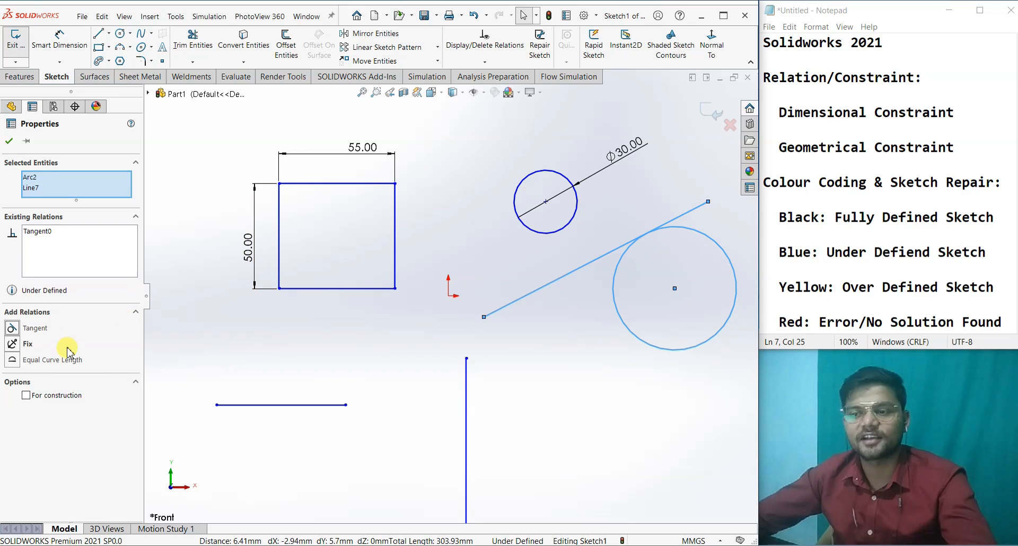
{"action": "left_click", "coordinate": [7, 141]}
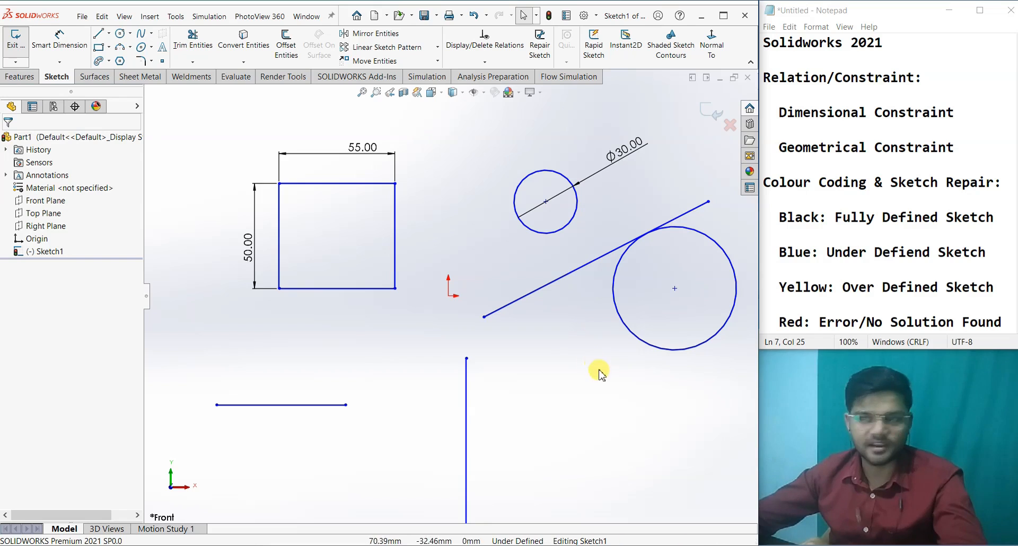
Add a Perpendicular relation between the vertical line and the long sloped line touching the large circle
{"action": "scroll", "coordinate": [597, 332], "scroll_direction": "up", "scroll_amount": 2}
{"action": "scroll", "coordinate": [597, 332], "scroll_direction": "down", "scroll_amount": 2}
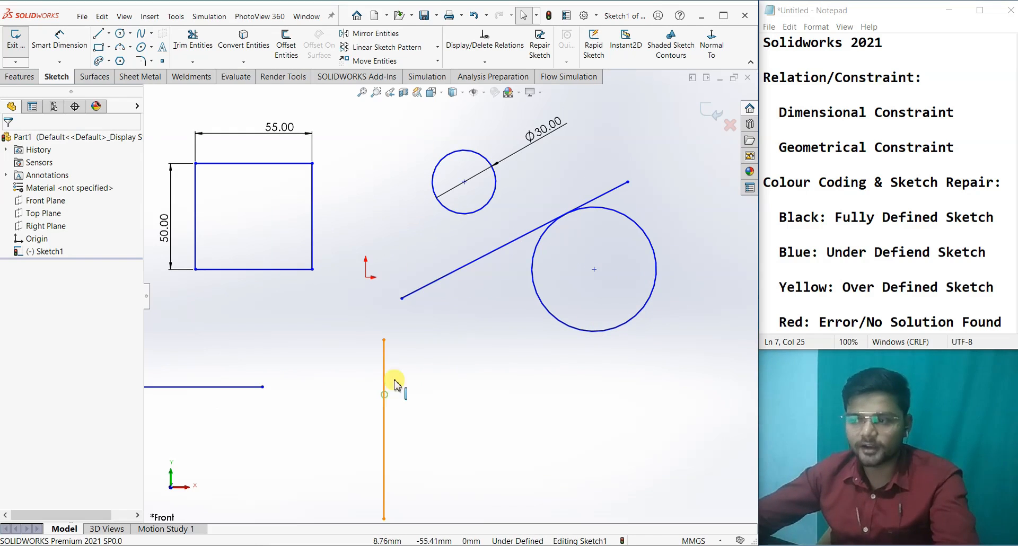
{"action": "left_click", "coordinate": [386, 395]}
{"action": "left_click", "coordinate": [421, 291], "text": "ctrl"}
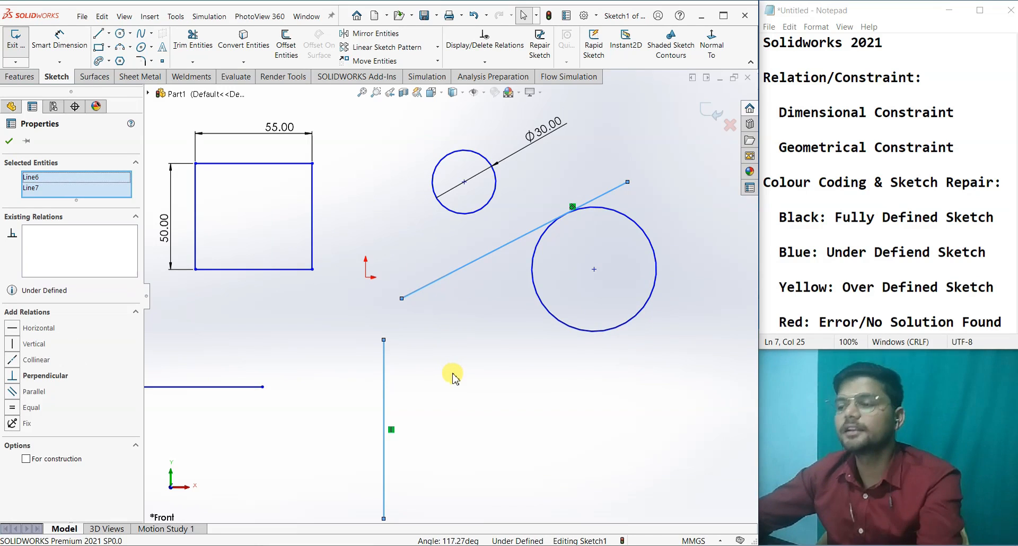
{"action": "left_click", "coordinate": [24, 378]}
{"action": "left_click", "coordinate": [9, 140]}
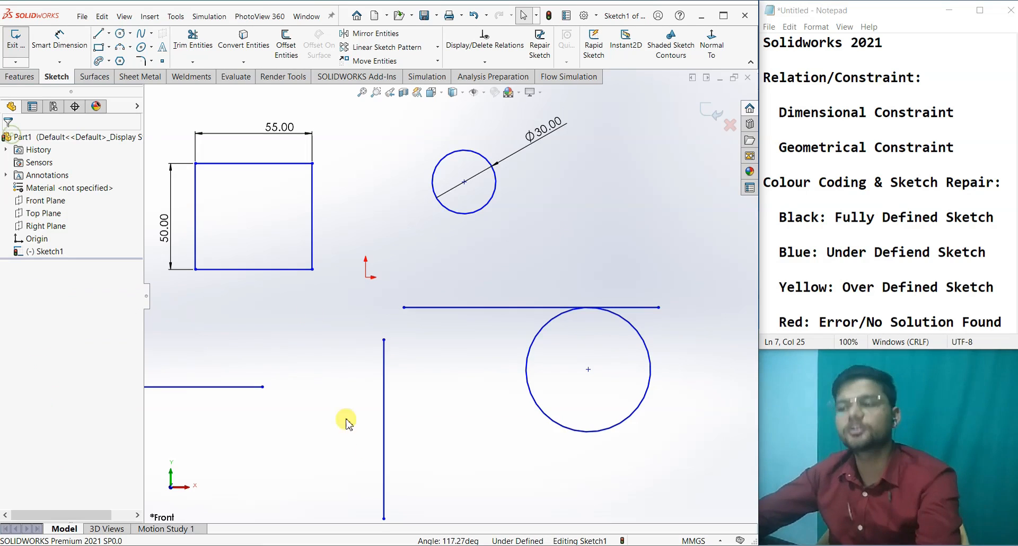
Use Add Relation to make the 30 mm circle and the large circle concentric
{"action": "scroll", "coordinate": [424, 383], "scroll_direction": "up", "scroll_amount": 2}
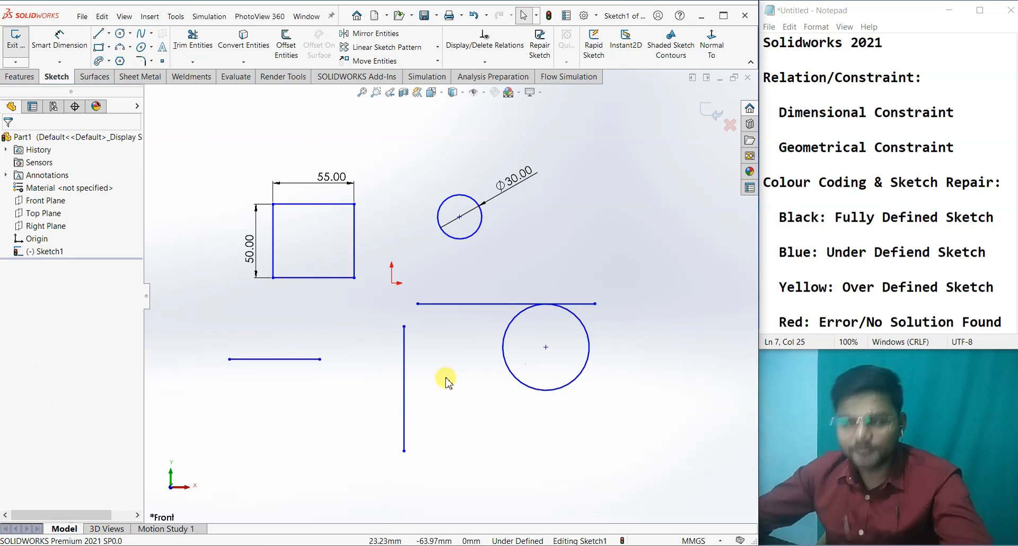
{"action": "scroll", "coordinate": [431, 390], "scroll_direction": "down", "scroll_amount": 2}
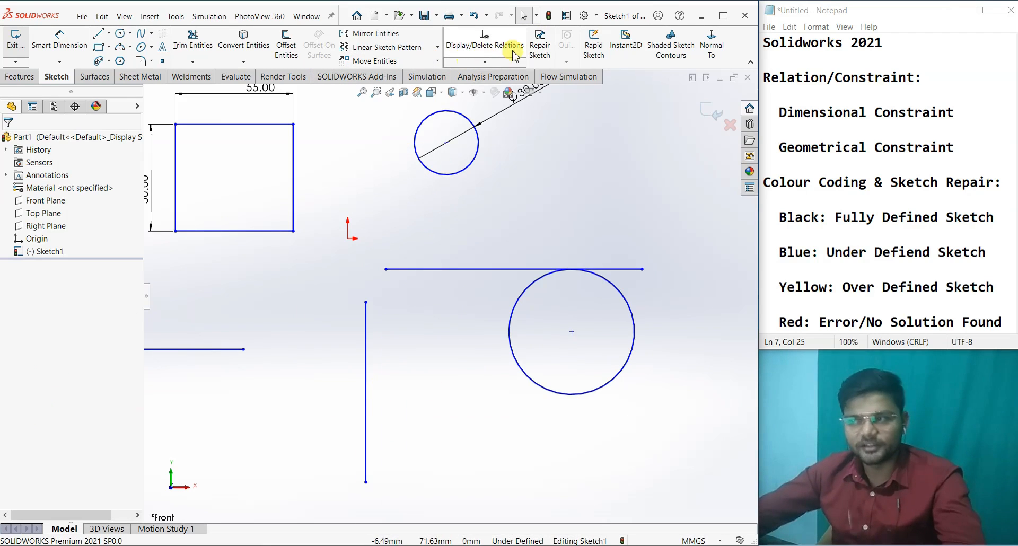
{"action": "left_click", "coordinate": [496, 63]}
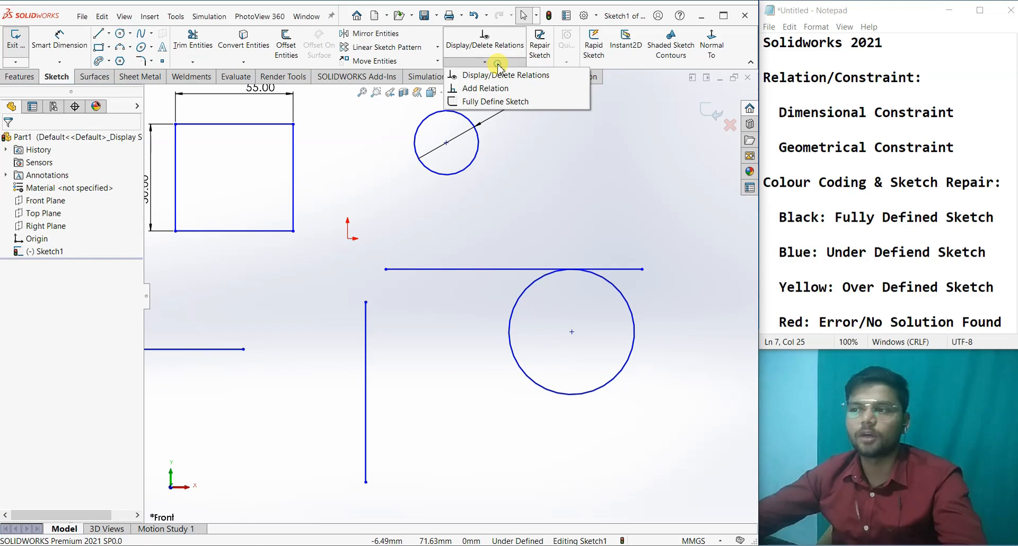
{"action": "left_click", "coordinate": [496, 88]}
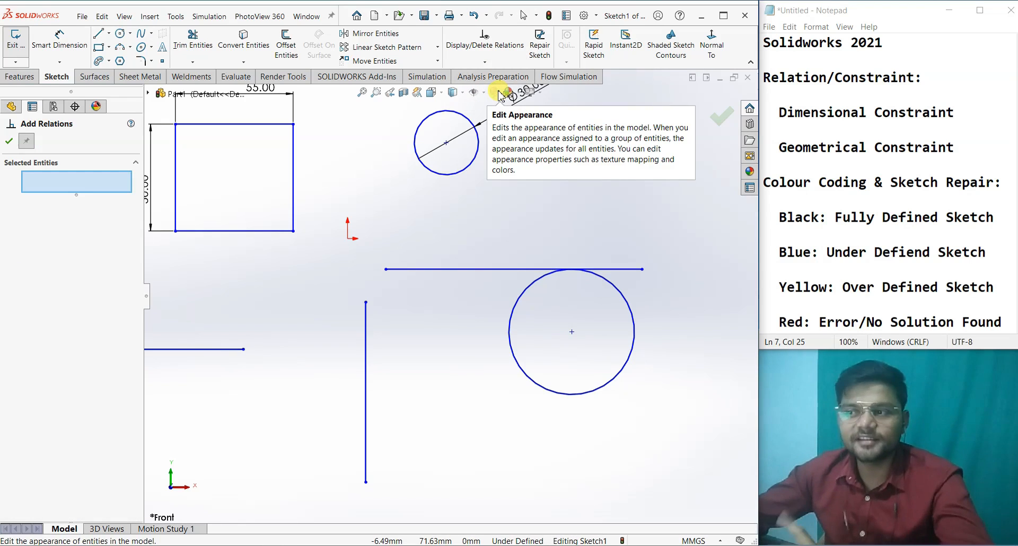
{"action": "left_click", "coordinate": [444, 175]}
{"action": "left_click", "coordinate": [517, 308]}
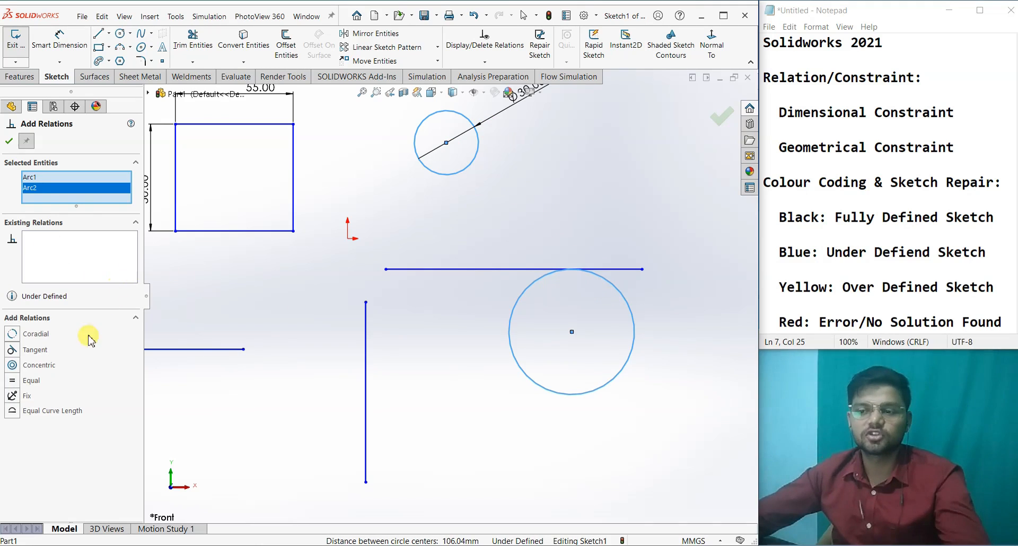
{"action": "left_click", "coordinate": [41, 365]}
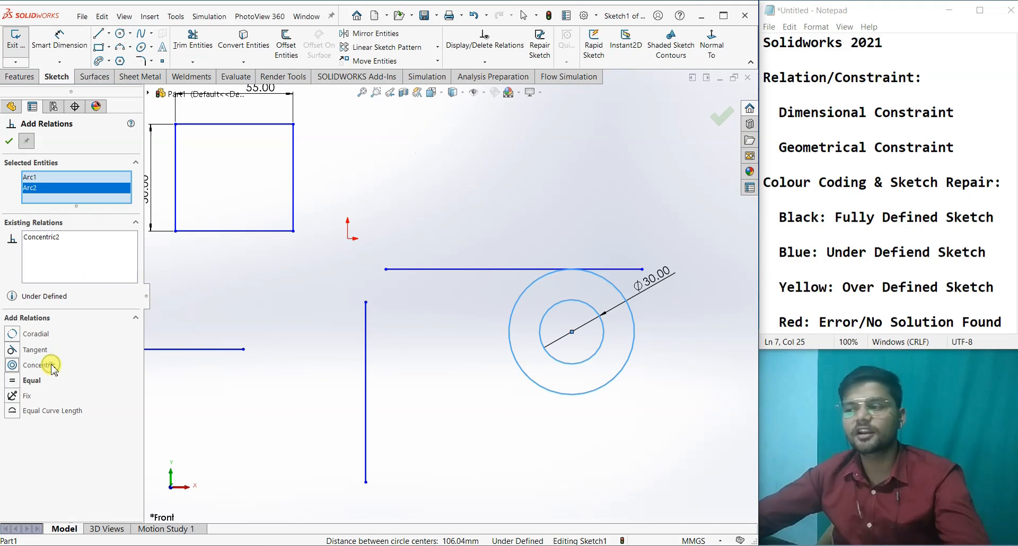
{"action": "left_click", "coordinate": [9, 141]}
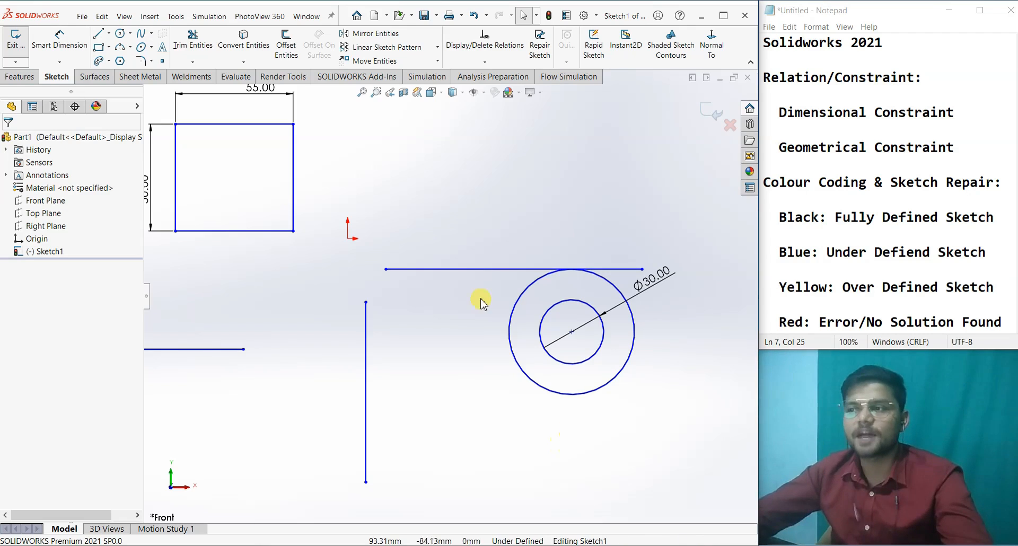
{"action": "left_click", "coordinate": [485, 61]}
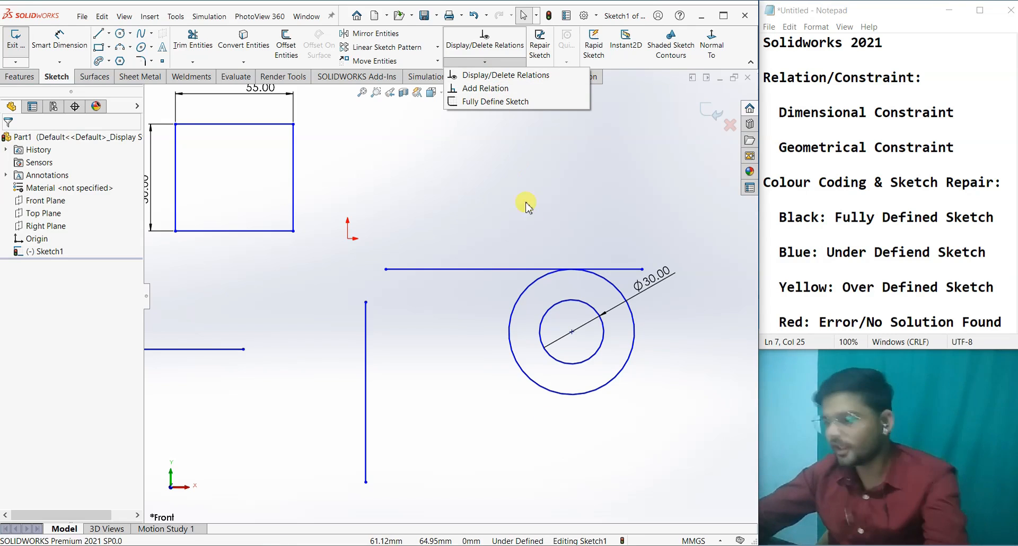
{"action": "left_click", "coordinate": [528, 220]}
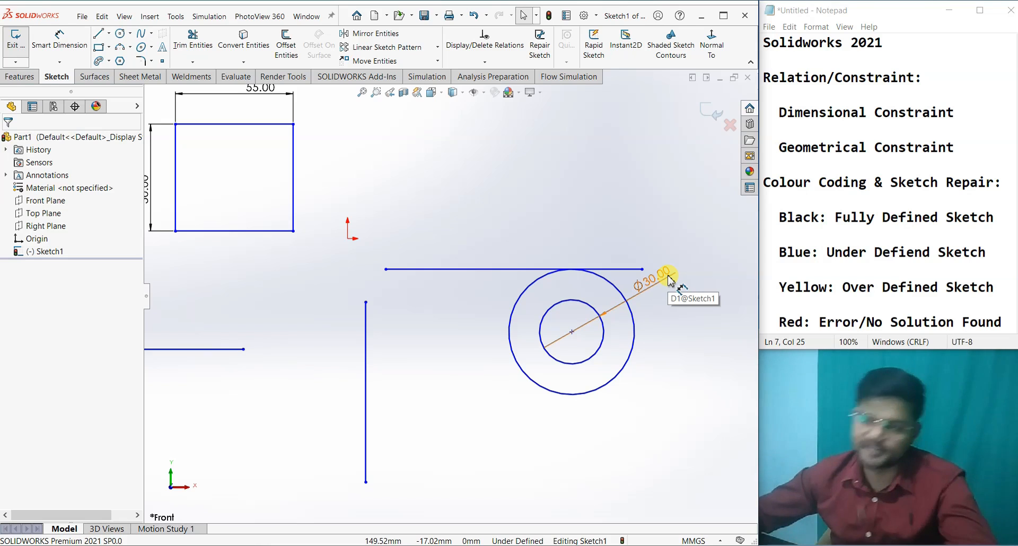
{"action": "scroll", "coordinate": [447, 328], "scroll_direction": "up", "scroll_amount": 3}
{"action": "scroll", "coordinate": [361, 255], "scroll_direction": "down", "scroll_amount": 3}
{"action": "scroll", "coordinate": [200, 257], "scroll_direction": "down", "scroll_amount": 3}
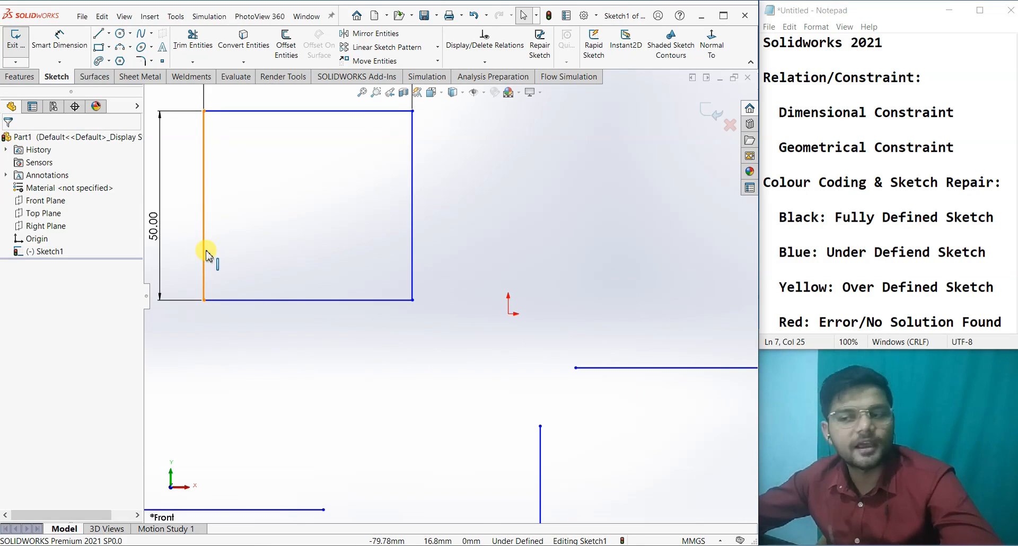
{"action": "scroll", "coordinate": [209, 254], "scroll_direction": "up", "scroll_amount": 2}
{"action": "scroll", "coordinate": [334, 261], "scroll_direction": "down", "scroll_amount": 2}
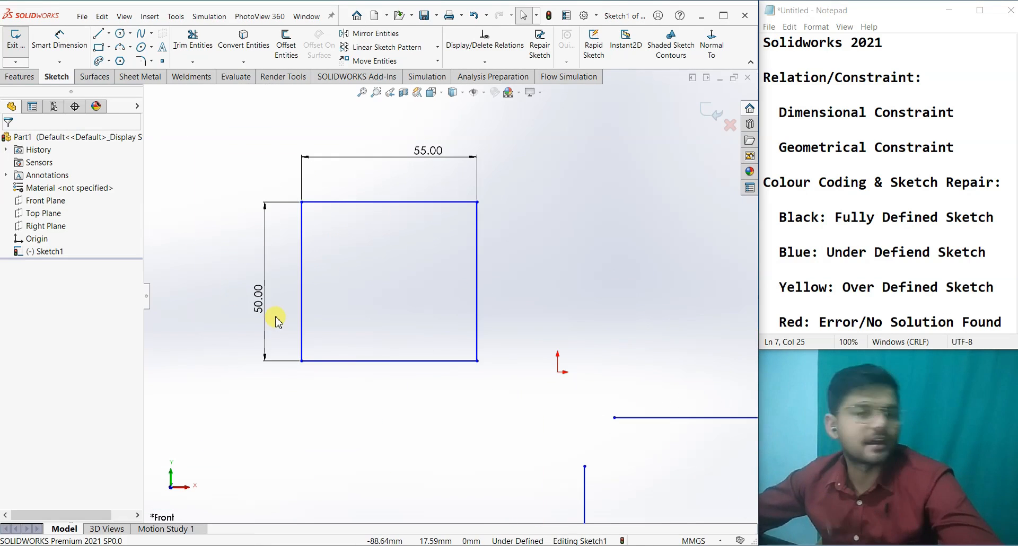
{"action": "scroll", "coordinate": [427, 378], "scroll_direction": "up", "scroll_amount": 3}
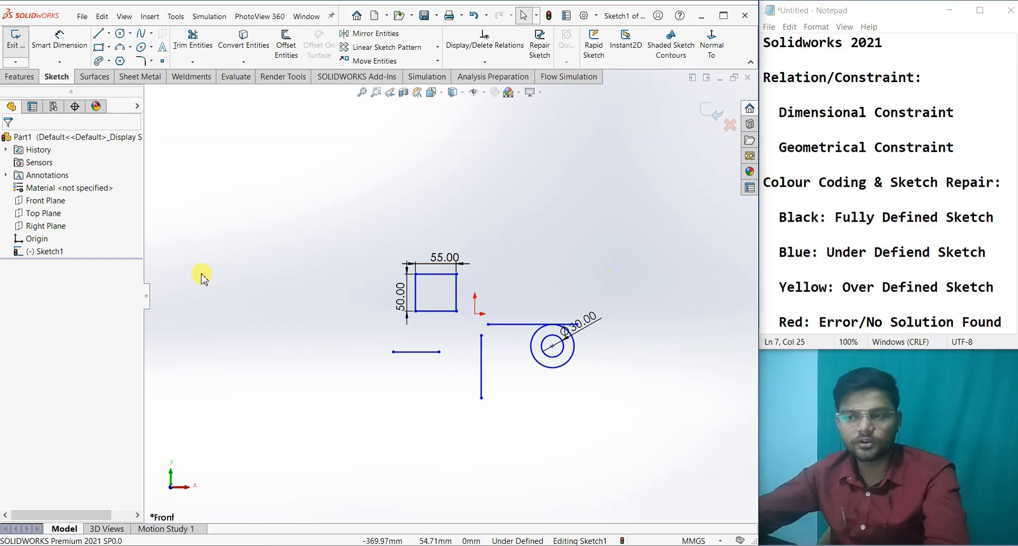
Exit the sketch and delete Sketch1 from the part
{"action": "right_click", "coordinate": [50, 255]}
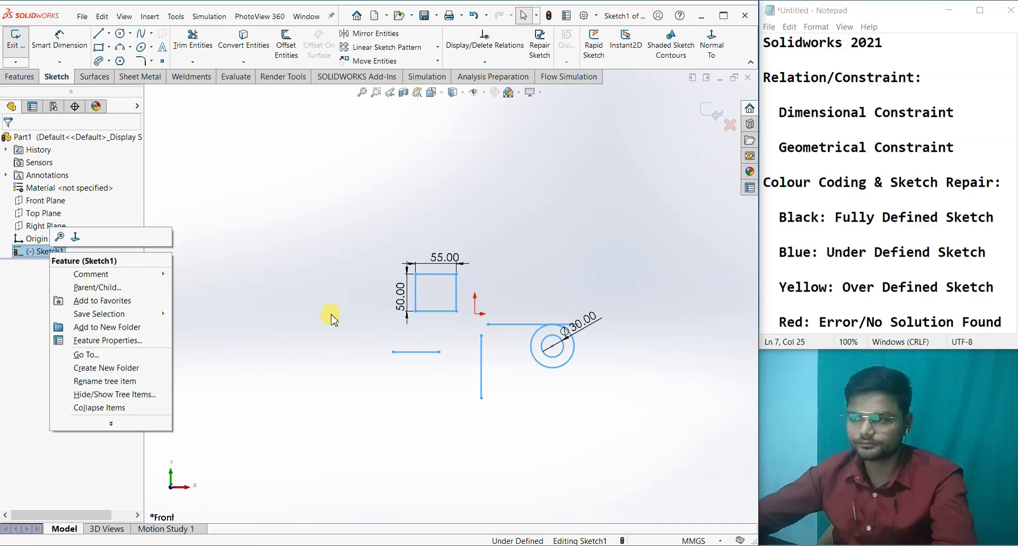
{"action": "left_click", "coordinate": [712, 121]}
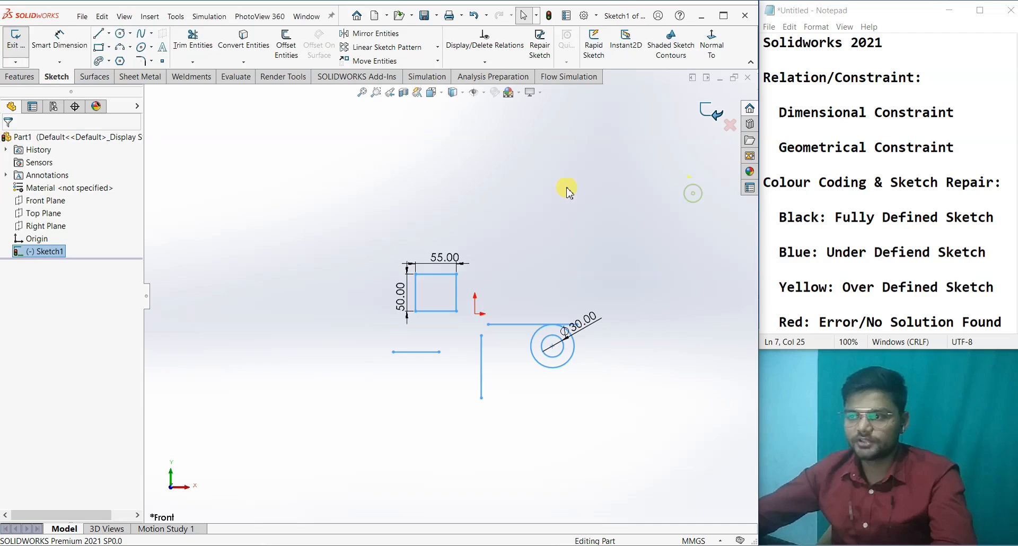
{"action": "right_click", "coordinate": [56, 252]}
{"action": "left_click", "coordinate": [88, 328]}
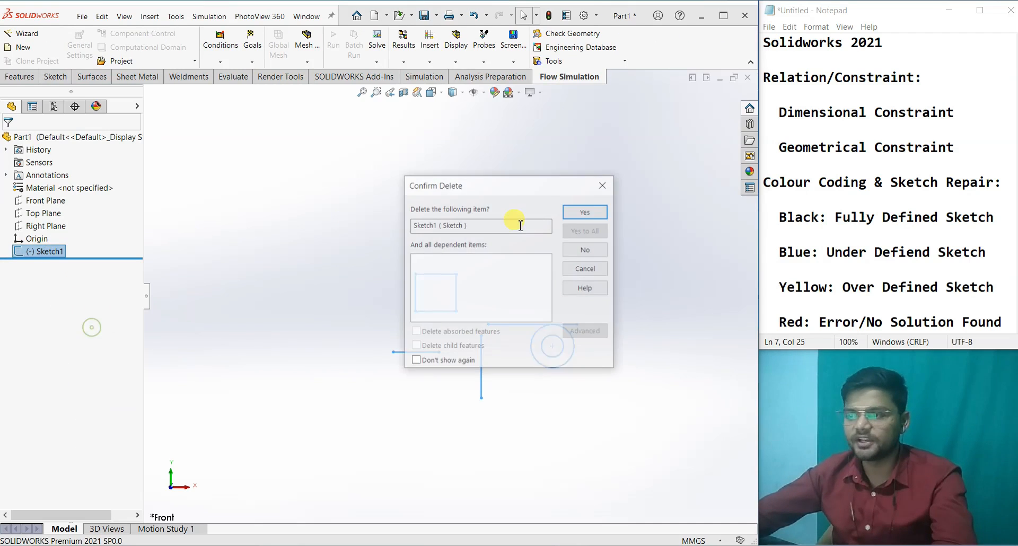
{"action": "left_click", "coordinate": [587, 213]}
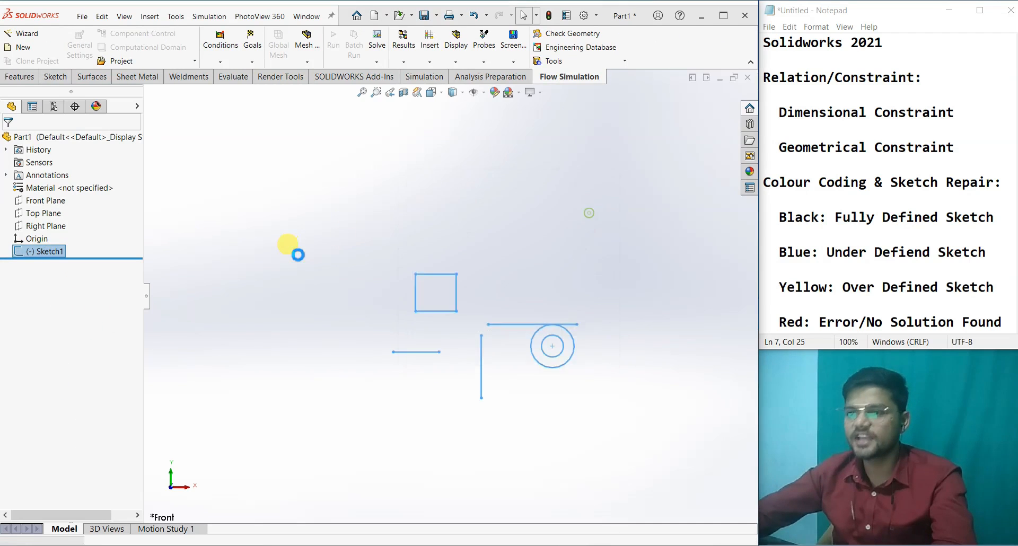
Start a sketch on the Front Plane and draw a centre rectangle about 486 by 282 mm from the origin
{"action": "left_click", "coordinate": [46, 200]}
{"action": "left_click", "coordinate": [68, 182]}
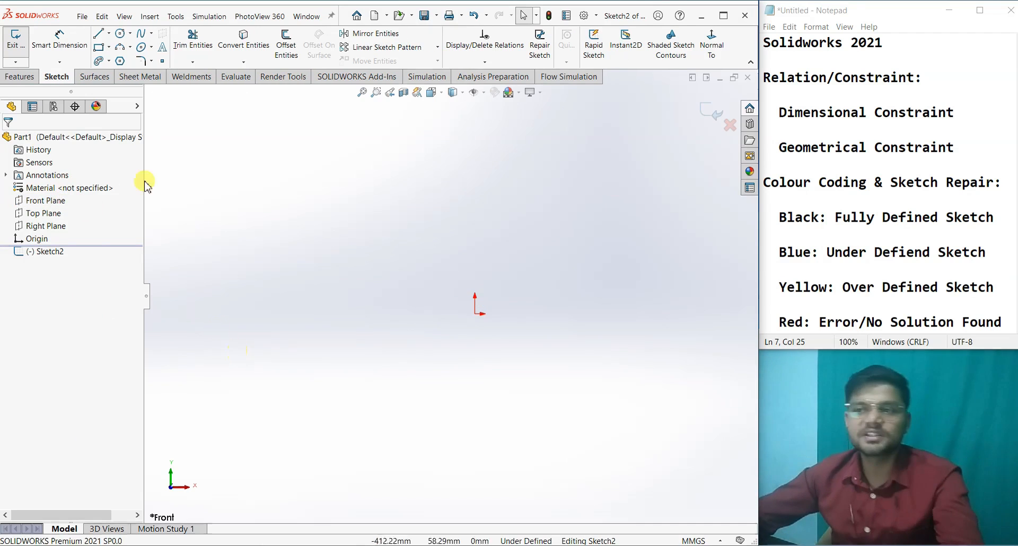
{"action": "left_click", "coordinate": [108, 47]}
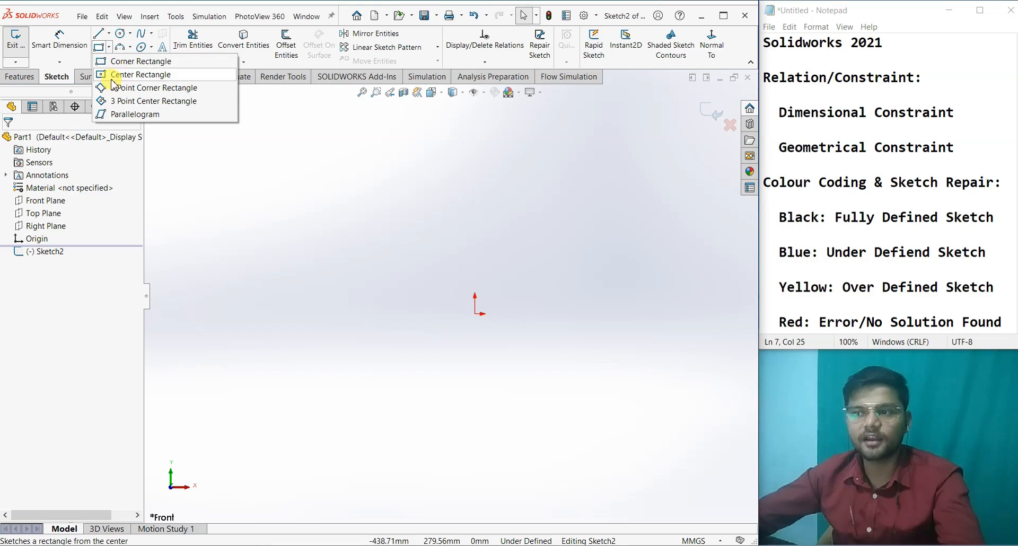
{"action": "left_click", "coordinate": [118, 75]}
{"action": "left_click", "coordinate": [474, 314]}
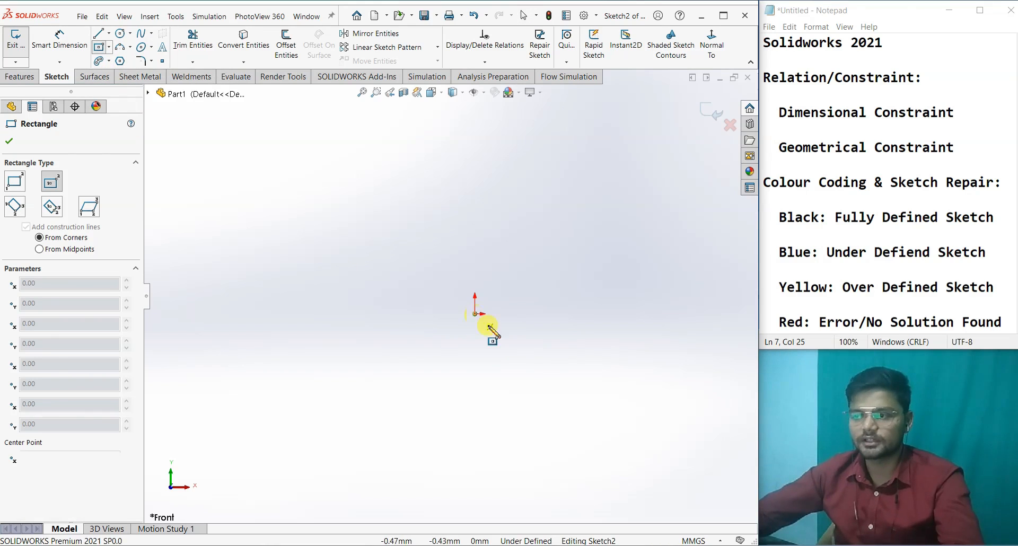
{"action": "left_click", "coordinate": [655, 417]}
{"action": "right_click", "coordinate": [656, 418]}
{"action": "left_click", "coordinate": [667, 428]}
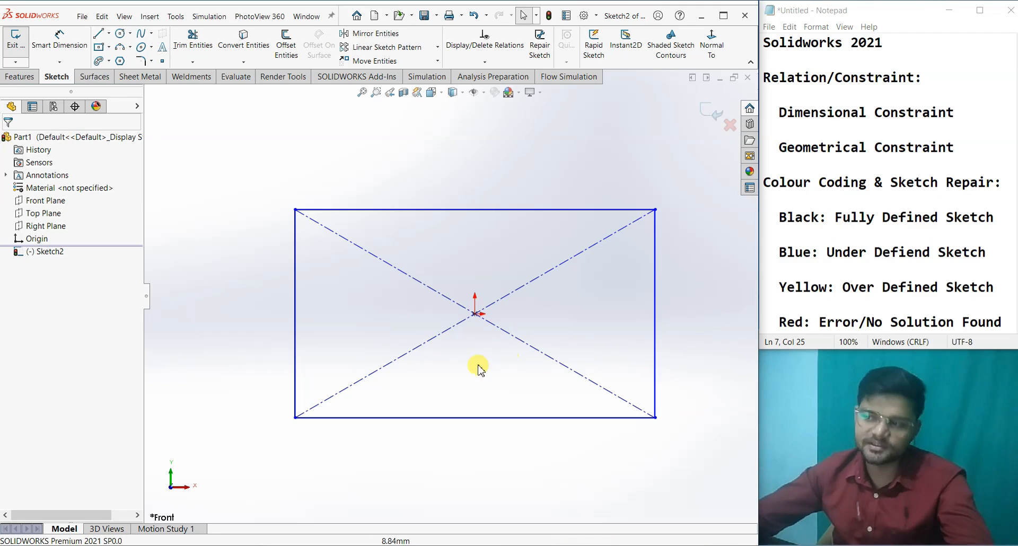
{"action": "left_click", "coordinate": [391, 210]}
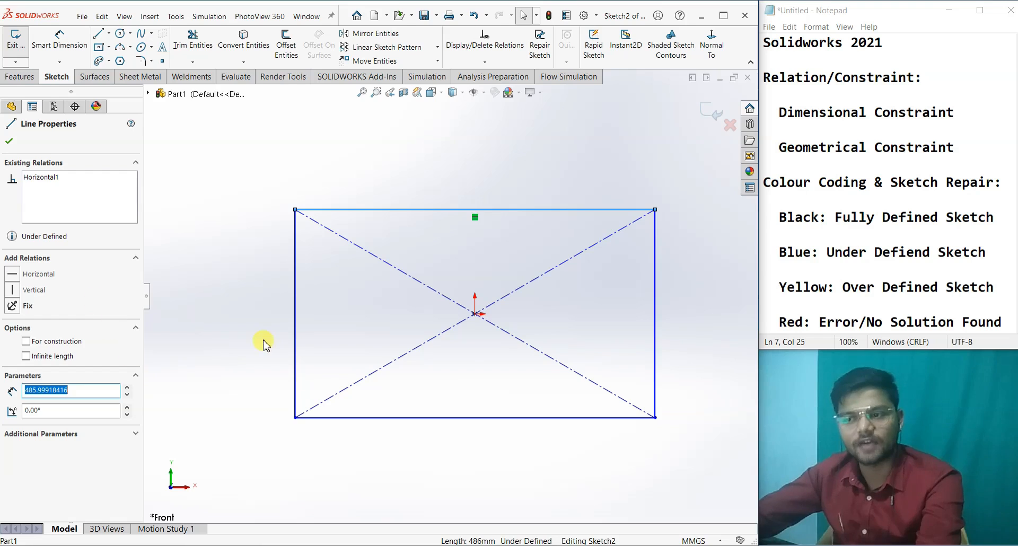
{"action": "left_click", "coordinate": [305, 392]}
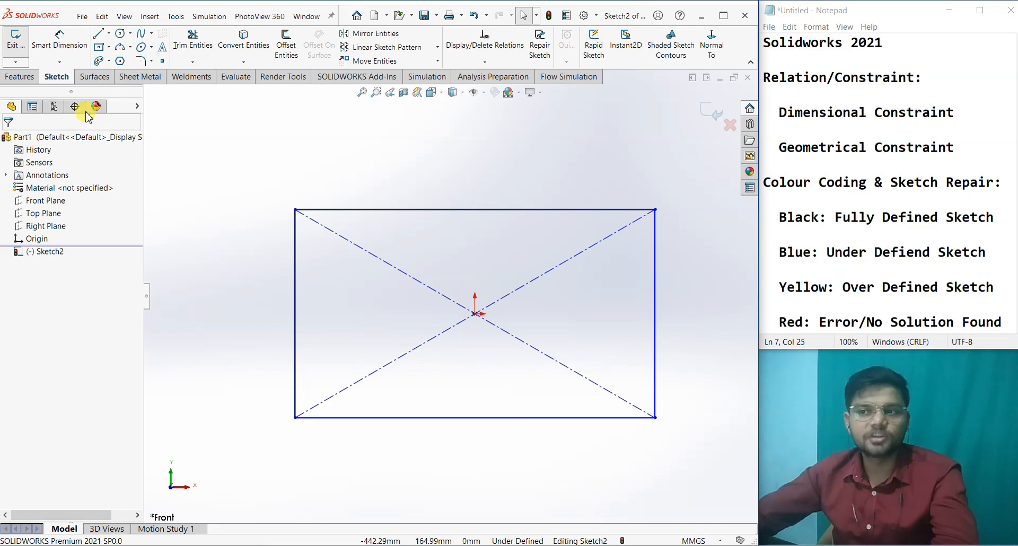
Dimension the rectangle's vertical side and set its height to 250 mm
{"action": "left_click", "coordinate": [63, 37]}
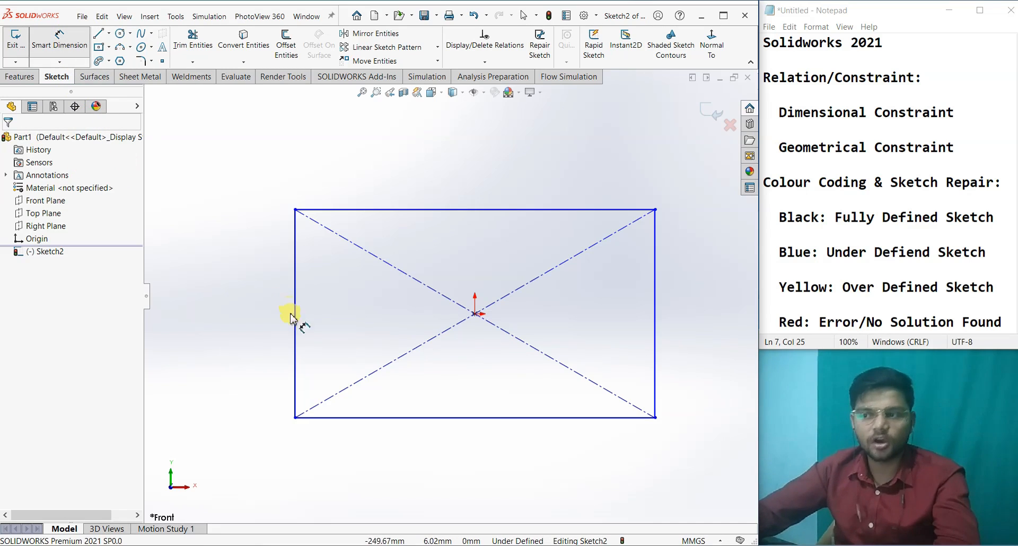
{"action": "left_click", "coordinate": [293, 330]}
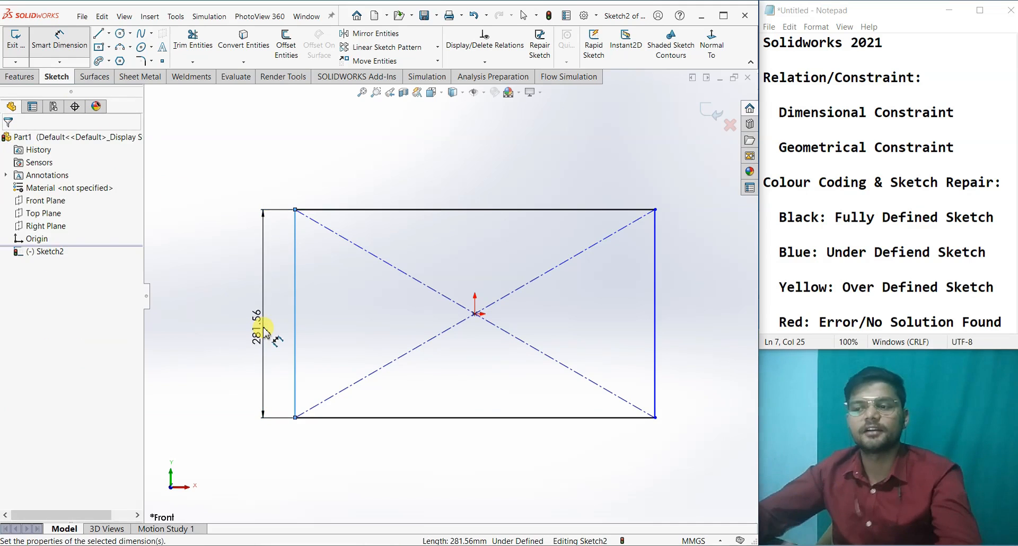
{"action": "left_click", "coordinate": [263, 328]}
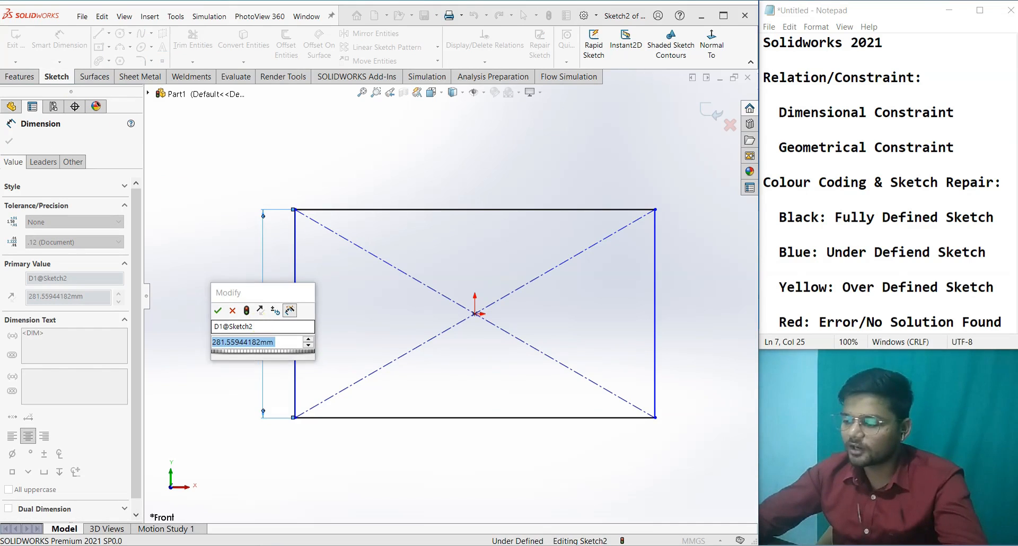
{"action": "type", "text": "250"}
{"action": "key", "text": "Return"}
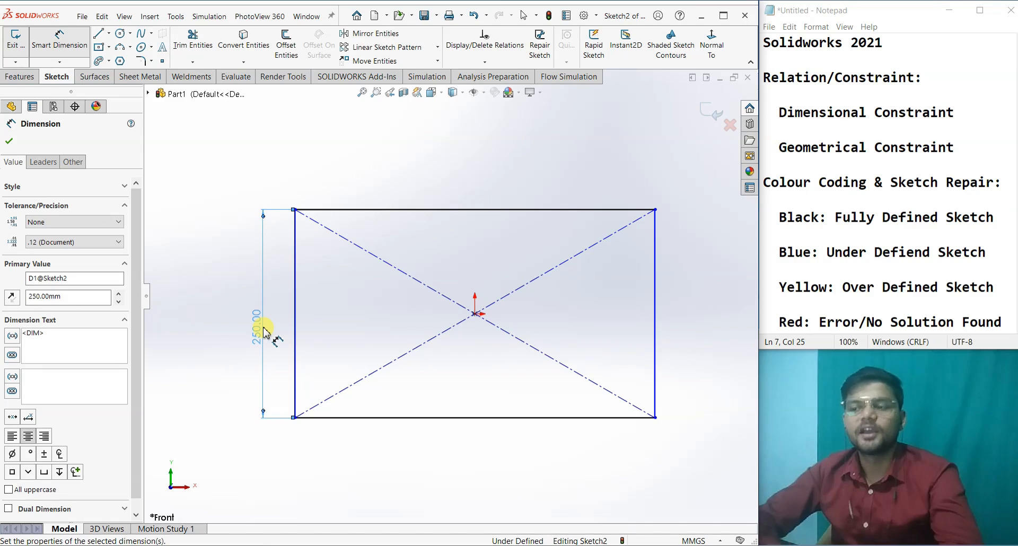
{"action": "left_click", "coordinate": [9, 140]}
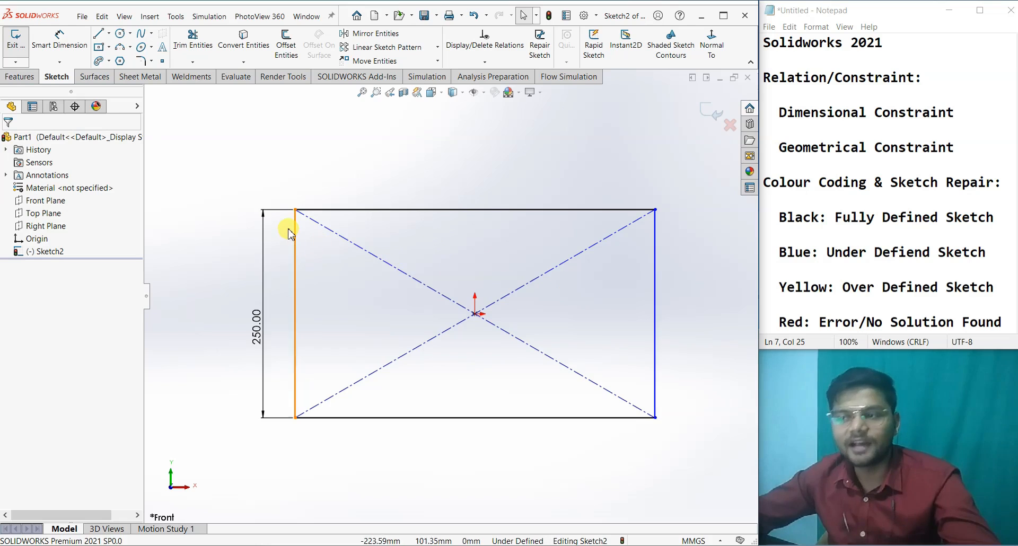
Dimension the distance between the rectangle's two vertical sides and set it to 450 mm
{"action": "scroll", "coordinate": [318, 222], "scroll_direction": "down", "scroll_amount": 8}
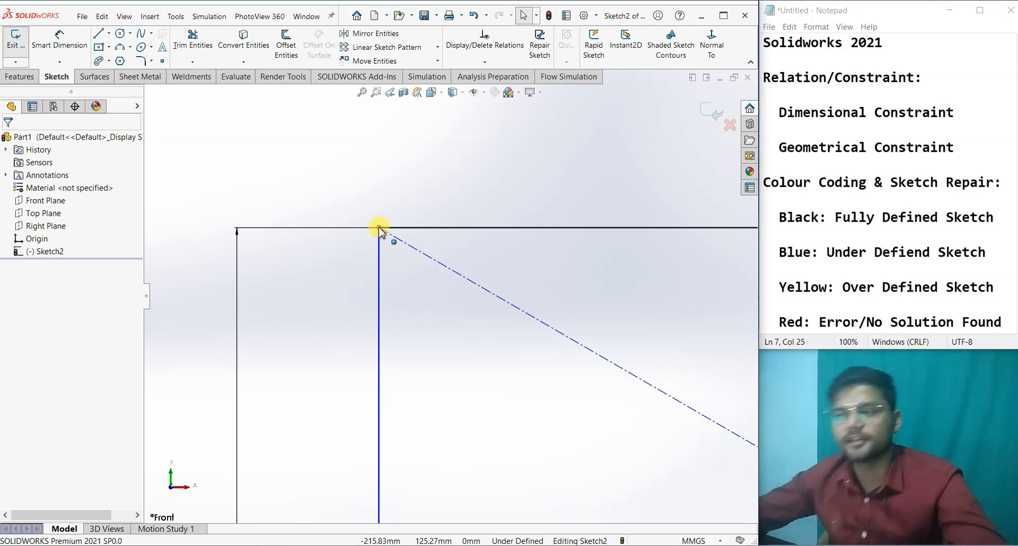
{"action": "scroll", "coordinate": [446, 294], "scroll_direction": "up", "scroll_amount": 12}
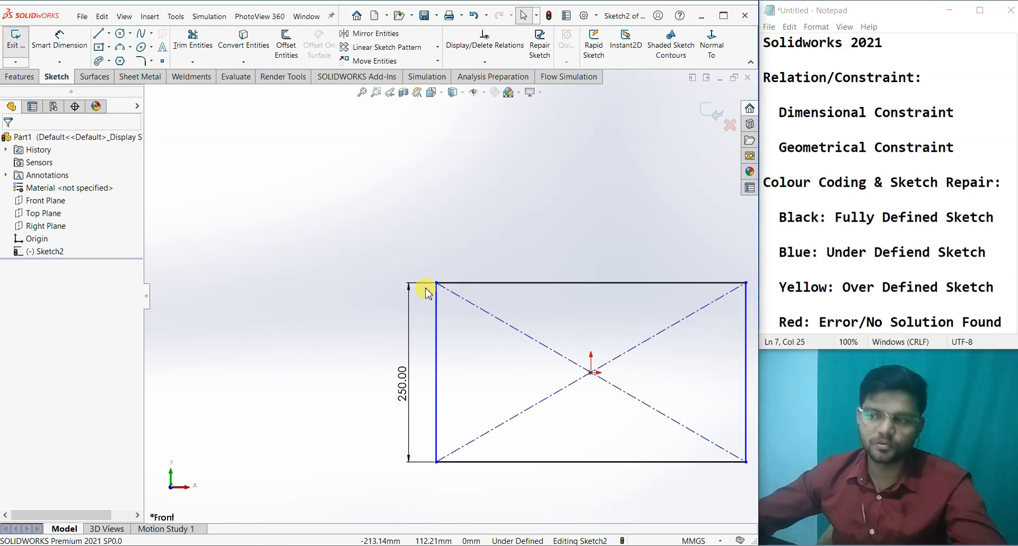
{"action": "scroll", "coordinate": [584, 302], "scroll_direction": "down", "scroll_amount": 4}
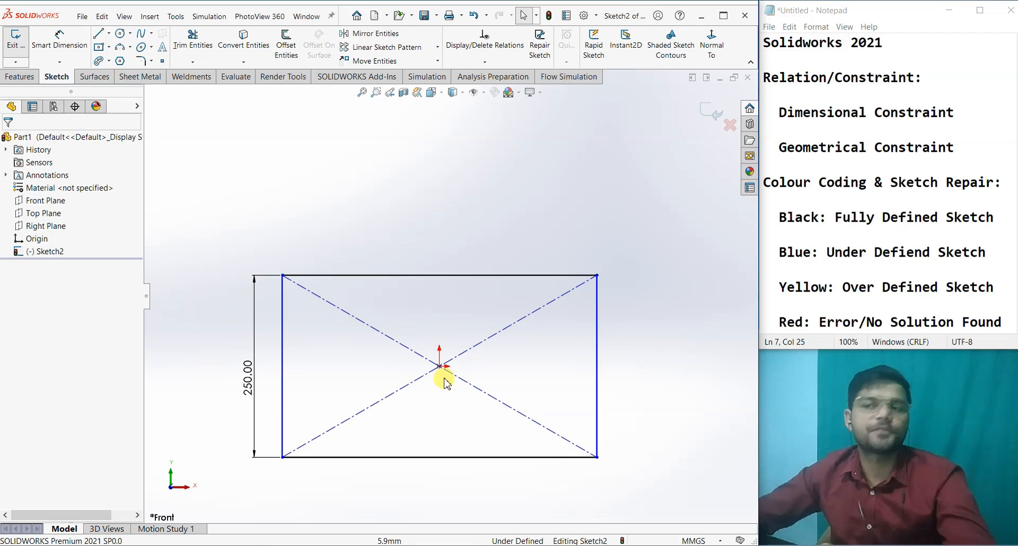
{"action": "left_click", "coordinate": [60, 40]}
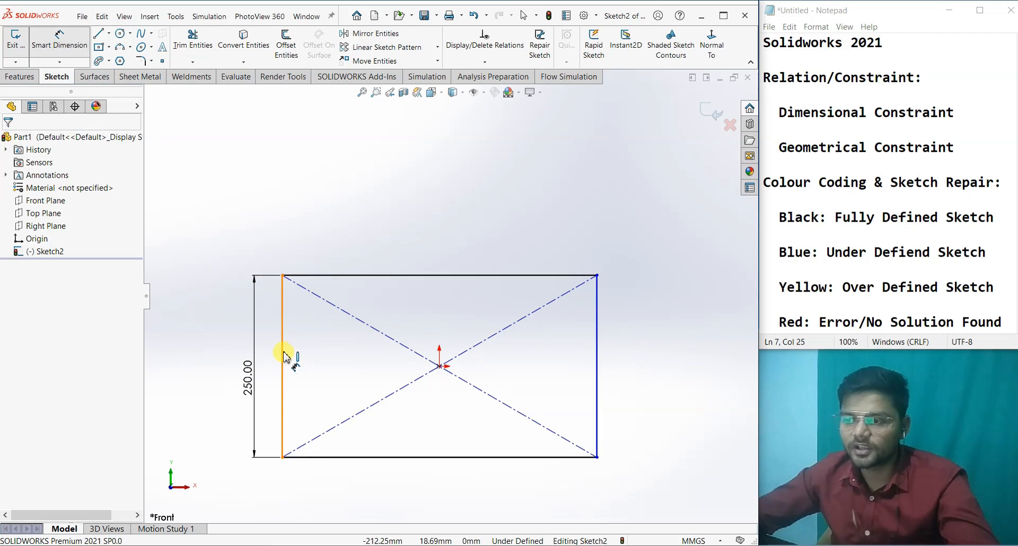
{"action": "left_click", "coordinate": [283, 352]}
{"action": "left_click", "coordinate": [595, 362]}
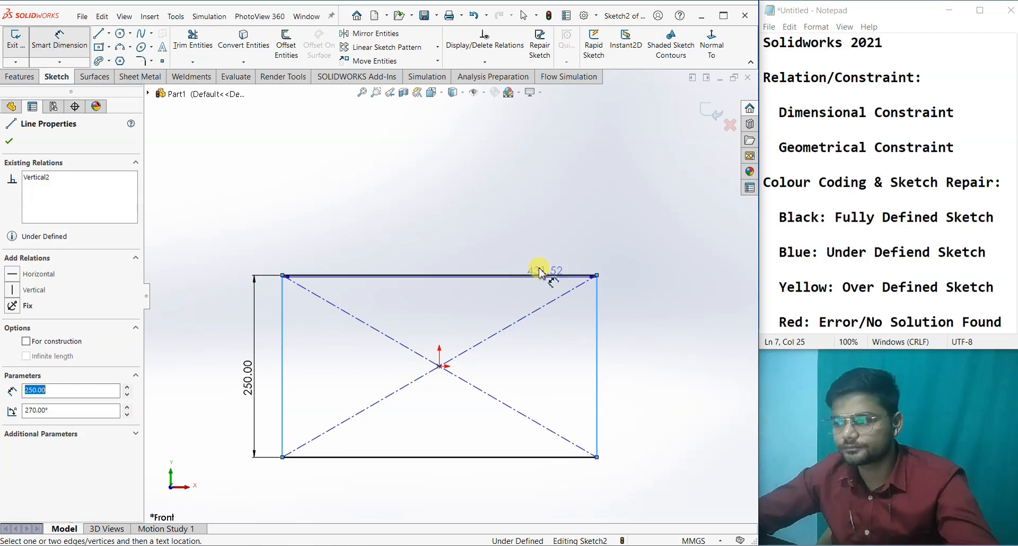
{"action": "left_click", "coordinate": [455, 240]}
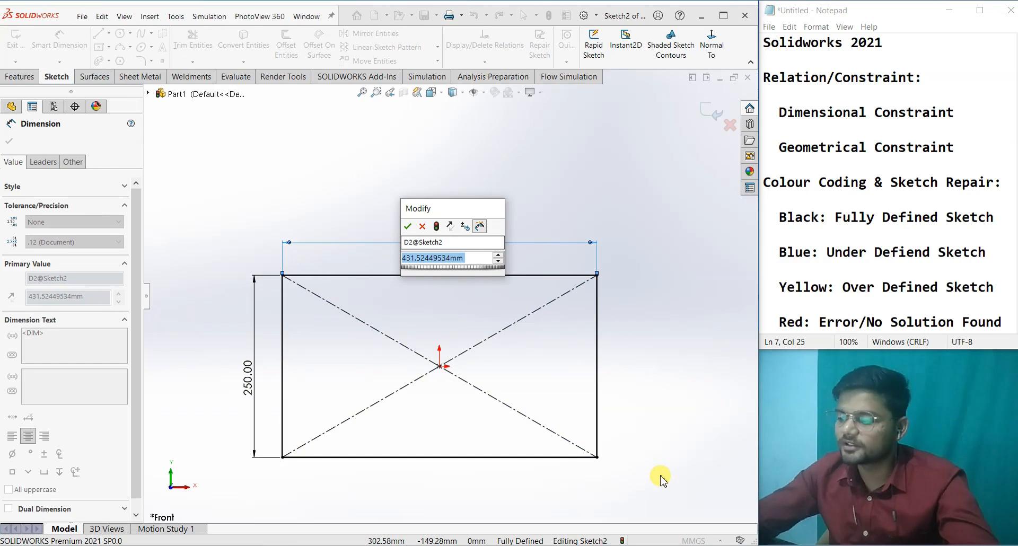
{"action": "type", "text": "450"}
{"action": "key", "text": "Return"}
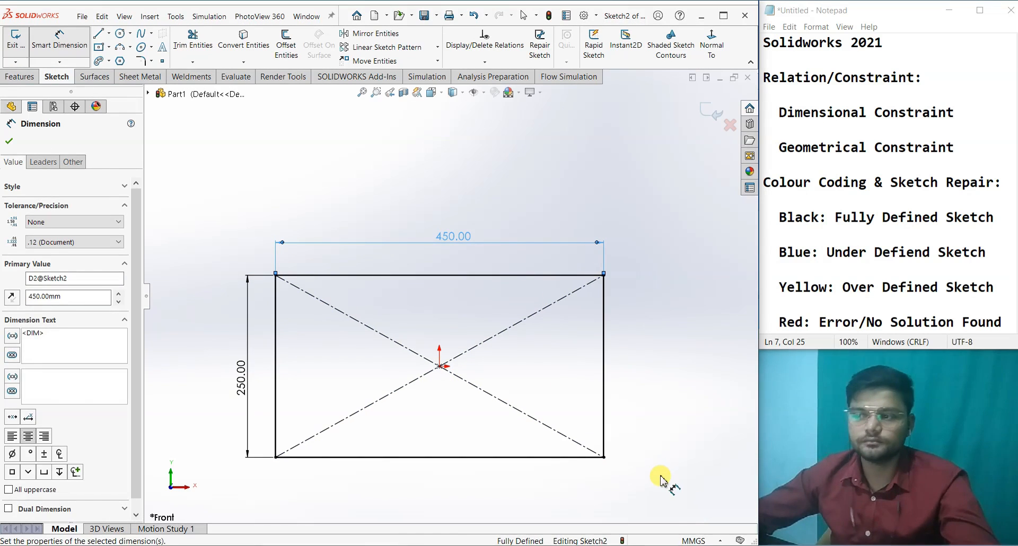
{"action": "left_click", "coordinate": [737, 473]}
{"action": "scroll", "coordinate": [716, 441], "scroll_direction": "up", "scroll_amount": 2}
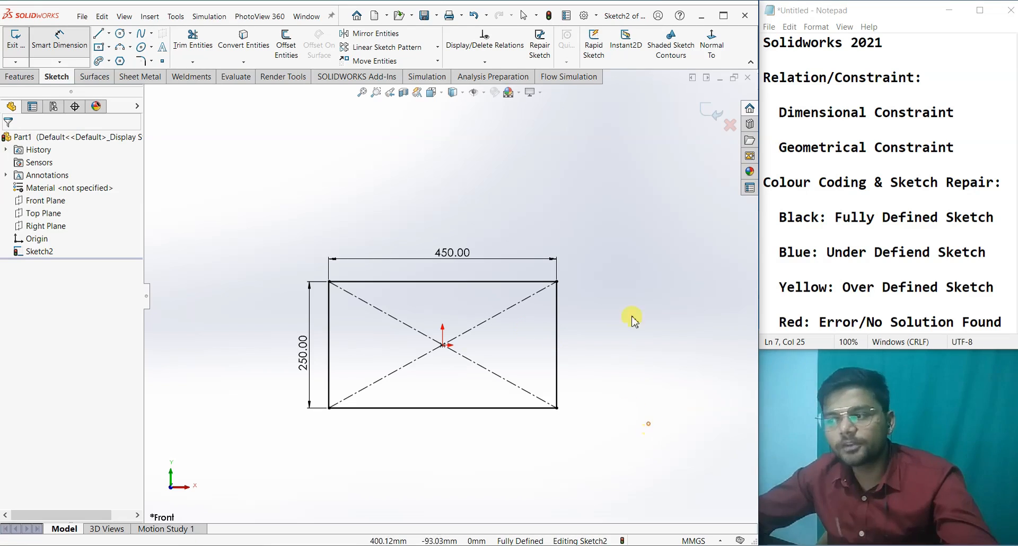
{"action": "key", "text": "Escape"}
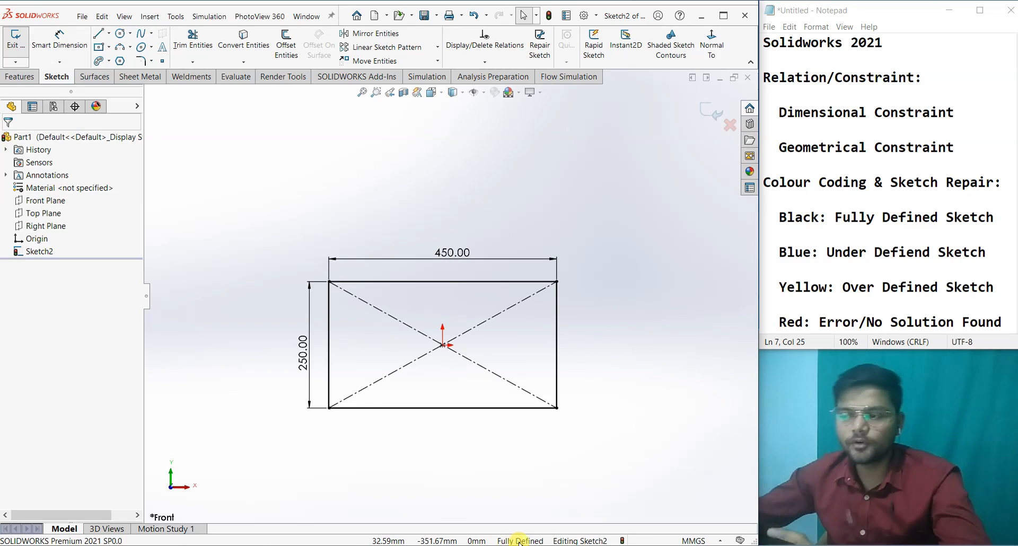
Draw a second centre rectangle, about 364 by 191 mm, below and to the right of the first one
{"action": "scroll", "coordinate": [531, 409], "scroll_direction": "up", "scroll_amount": 2}
{"action": "scroll", "coordinate": [530, 409], "scroll_direction": "down", "scroll_amount": 3}
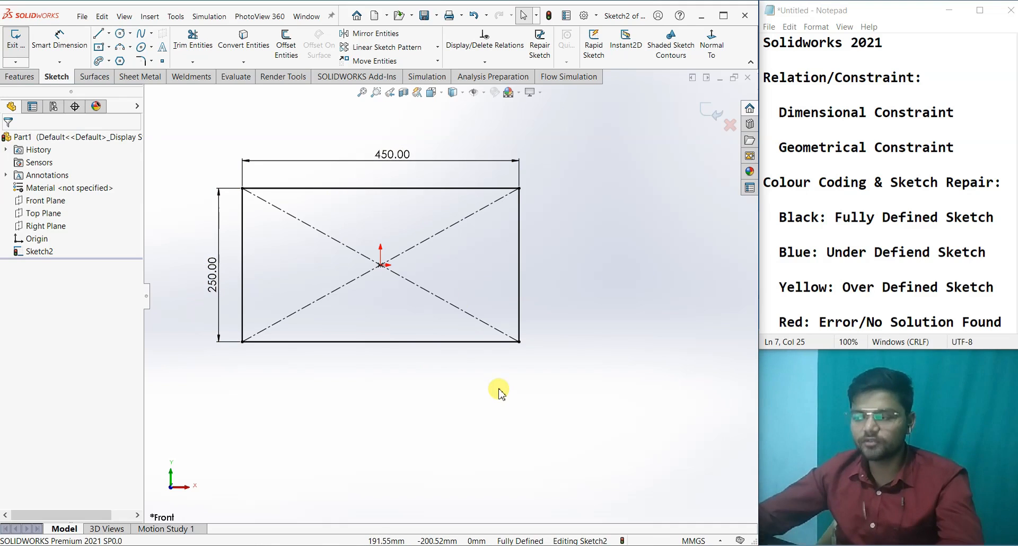
{"action": "left_click", "coordinate": [99, 47]}
{"action": "scroll", "coordinate": [541, 298], "scroll_direction": "up", "scroll_amount": 3}
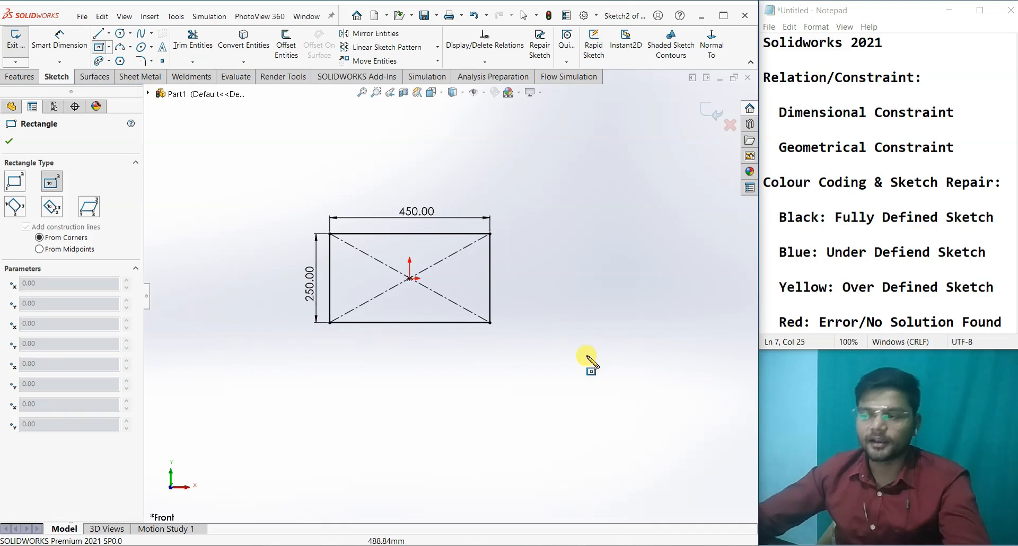
{"action": "left_click", "coordinate": [559, 394]}
{"action": "left_click", "coordinate": [625, 427]}
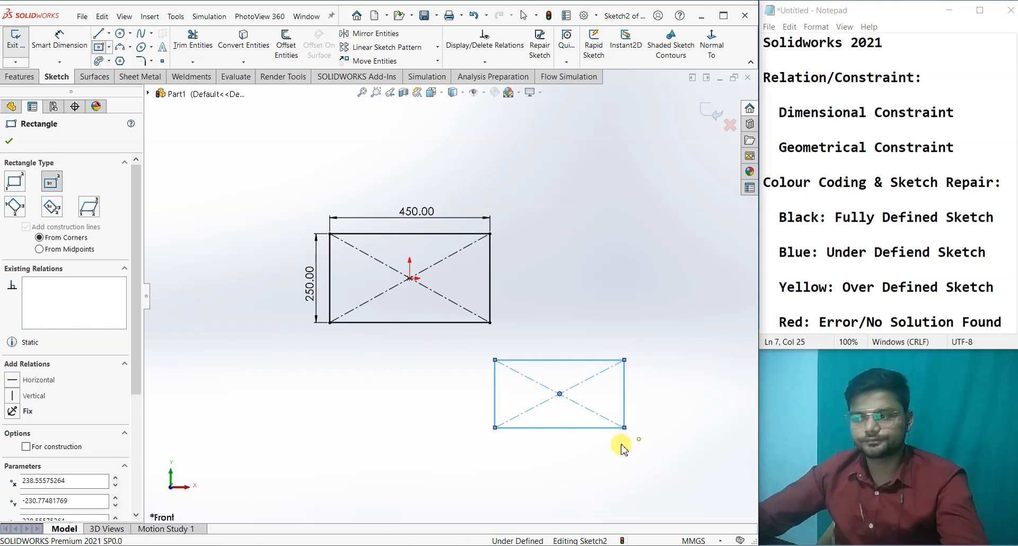
{"action": "key", "text": "Escape"}
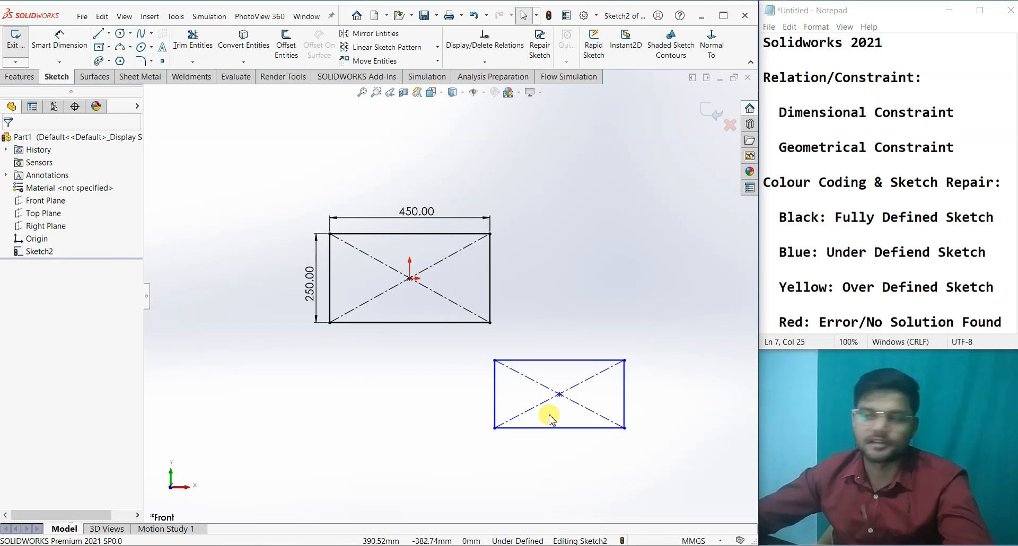
Dimension the second rectangle's upper edge and set its width to 400 mm
{"action": "left_click", "coordinate": [63, 41]}
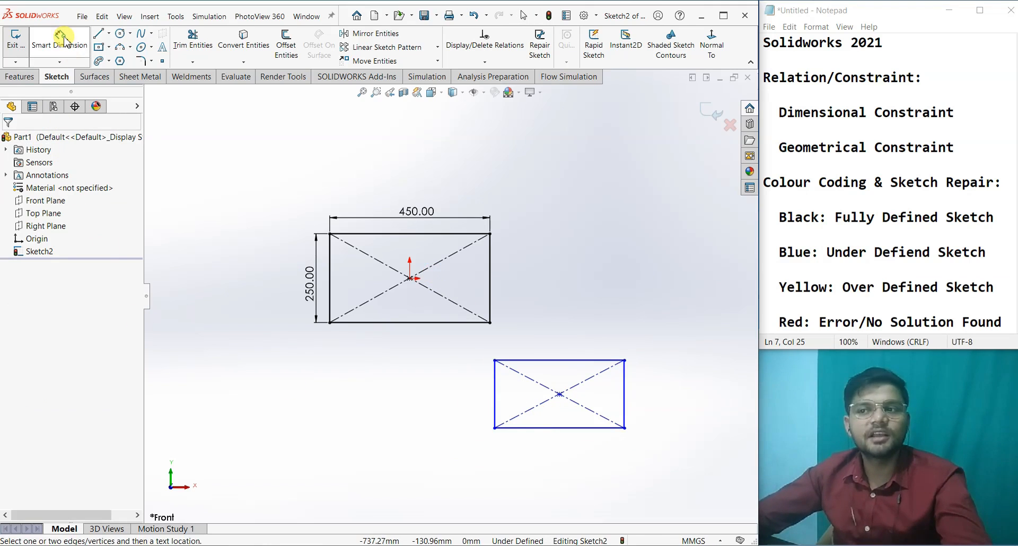
{"action": "left_click", "coordinate": [599, 361]}
{"action": "left_click", "coordinate": [581, 340]}
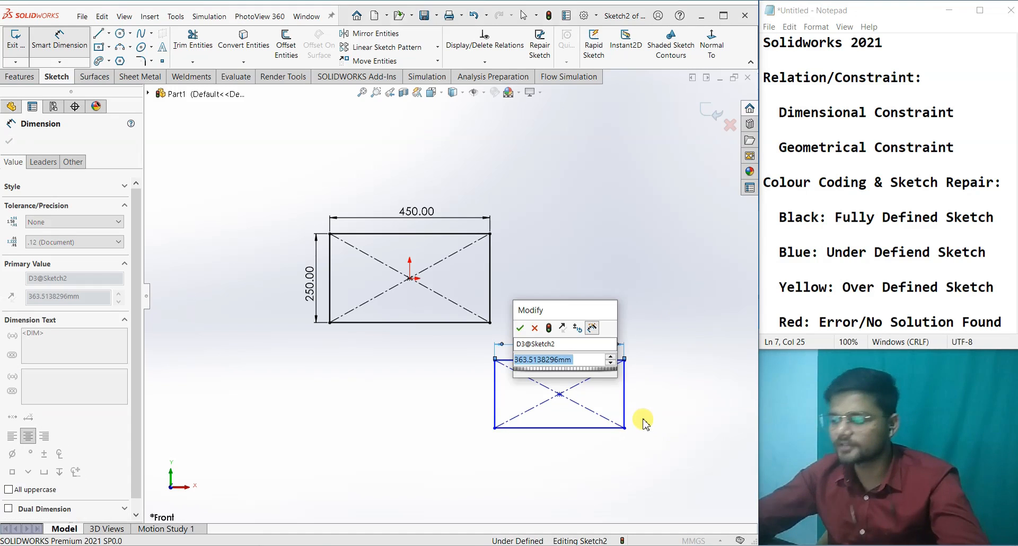
{"action": "type", "text": "400"}
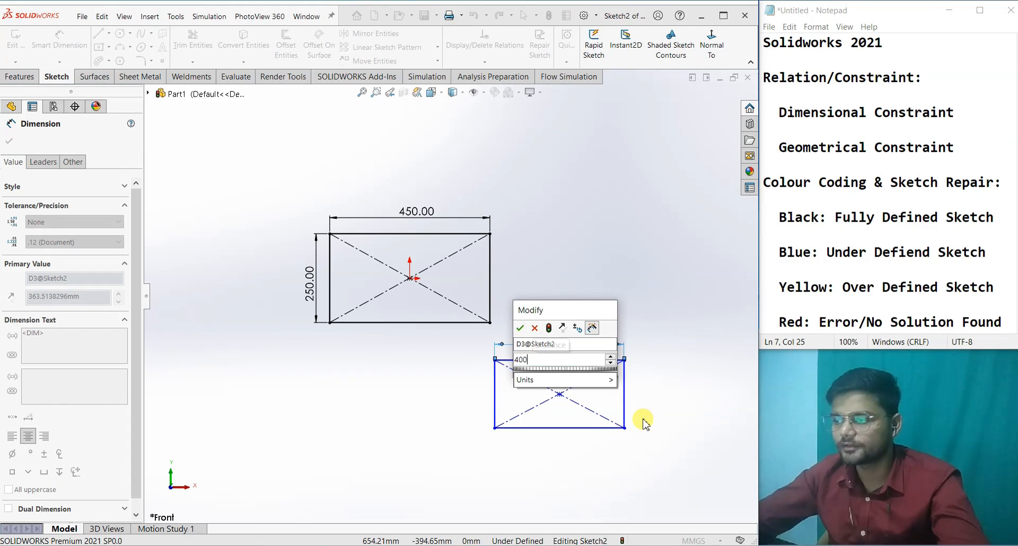
{"action": "key", "text": "Return"}
{"action": "left_click", "coordinate": [443, 409]}
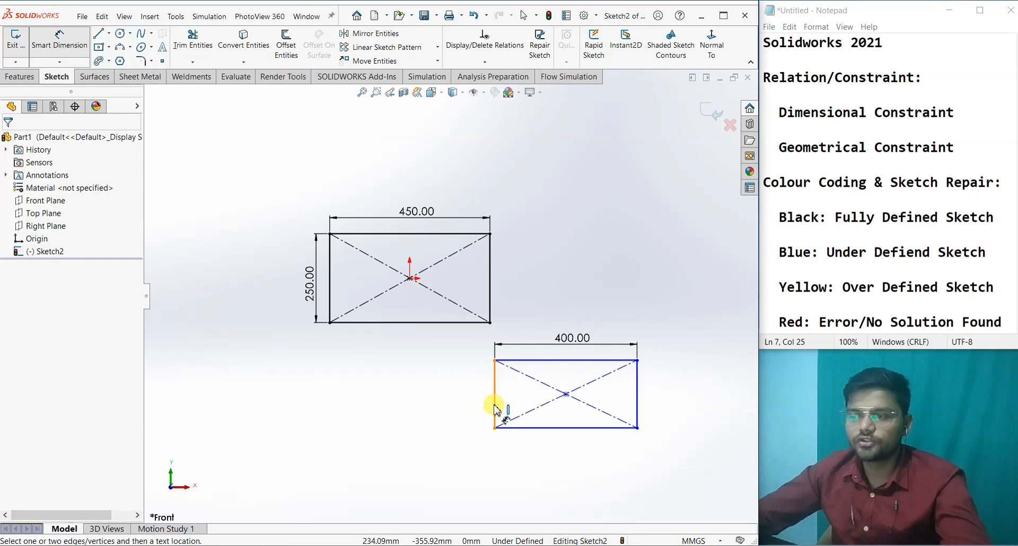
Dimension the second rectangle's left edge and set its height to 200 mm
{"action": "left_click", "coordinate": [494, 404]}
{"action": "left_click", "coordinate": [455, 397]}
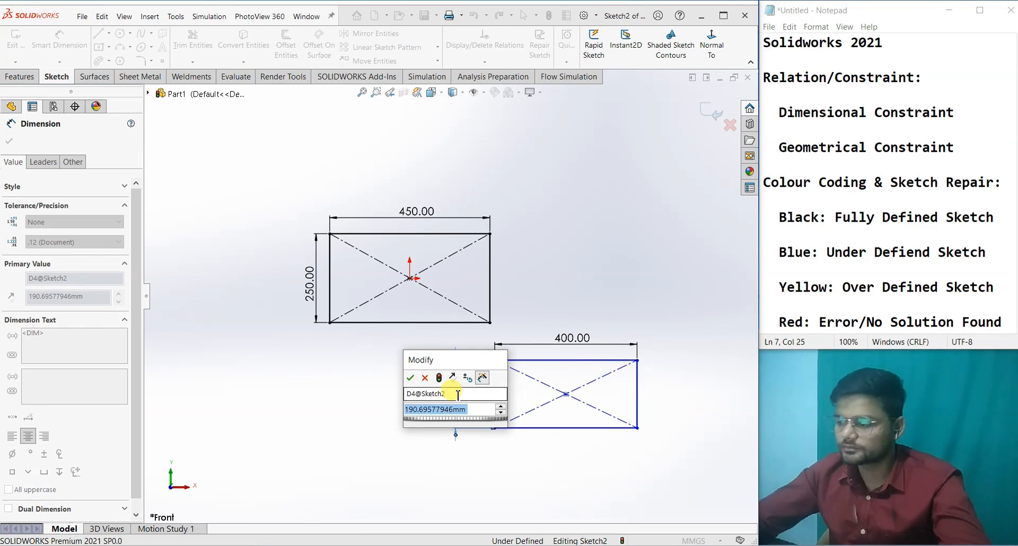
{"action": "type", "text": "200"}
{"action": "key", "text": "Return"}
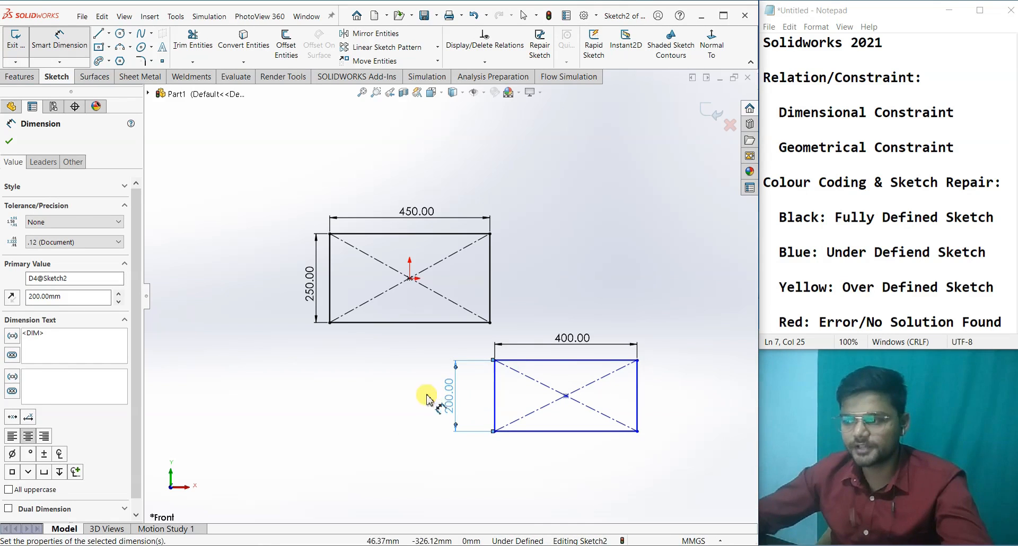
{"action": "left_click", "coordinate": [398, 409]}
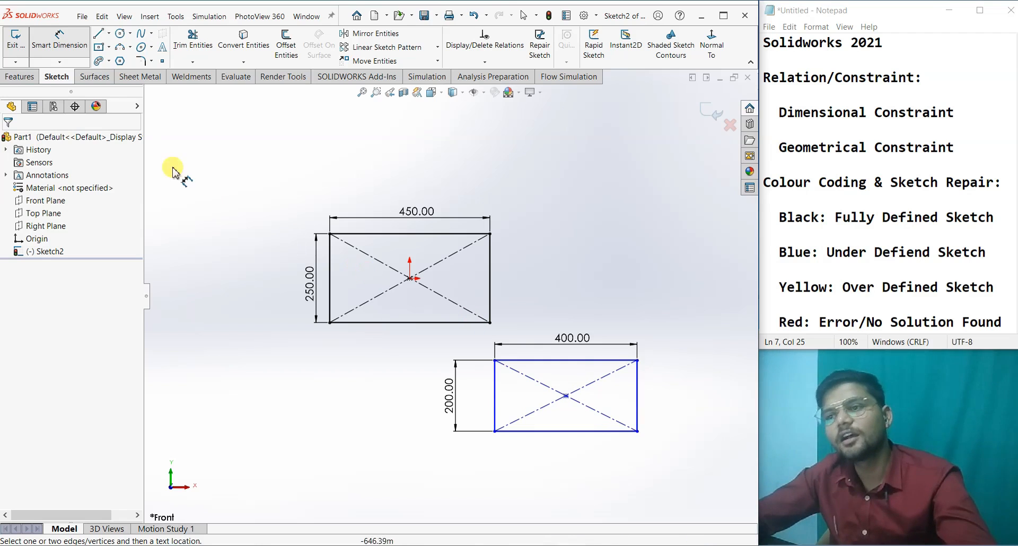
Add a 230 mm vertical dimension from the first rectangle's centre point to the second rectangle's upper-left corner
{"action": "left_click", "coordinate": [410, 277]}
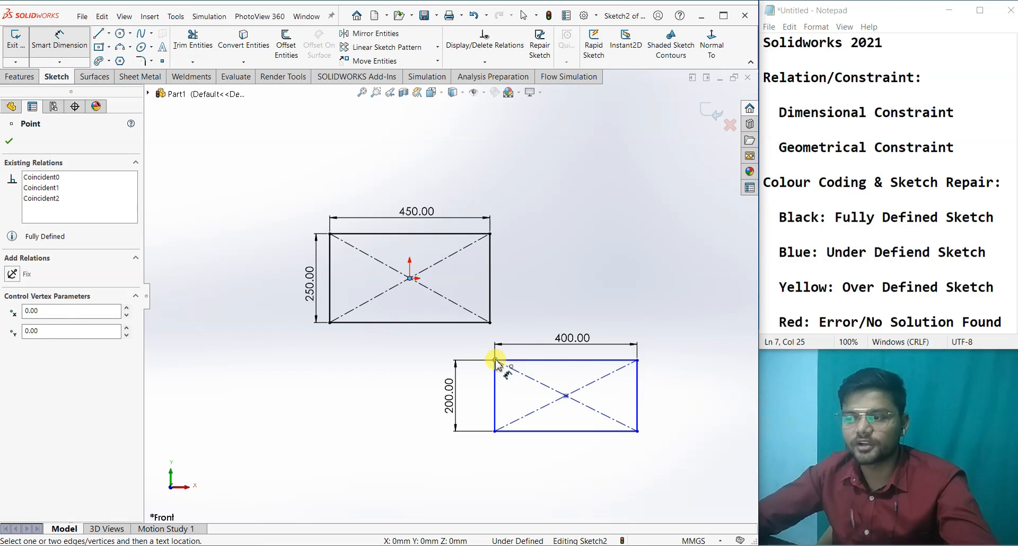
{"action": "left_click", "coordinate": [495, 361]}
{"action": "left_click", "coordinate": [267, 333]}
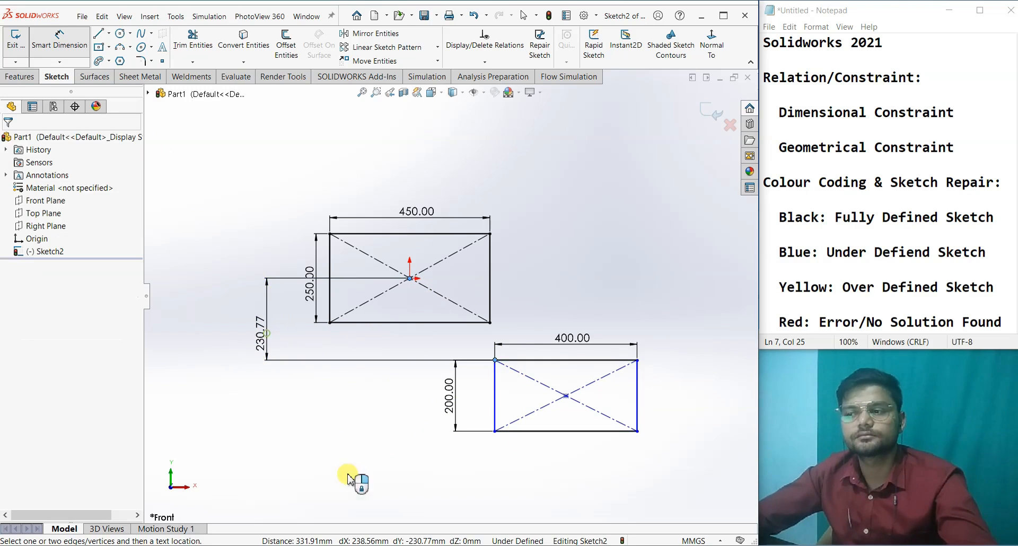
{"action": "type", "text": "230"}
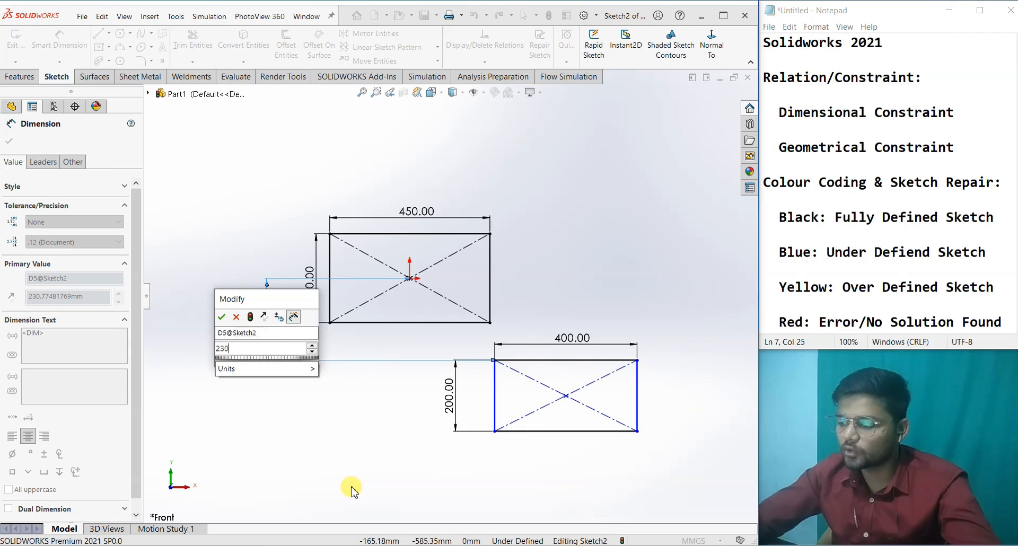
{"action": "key", "text": "Return"}
{"action": "left_click", "coordinate": [326, 455]}
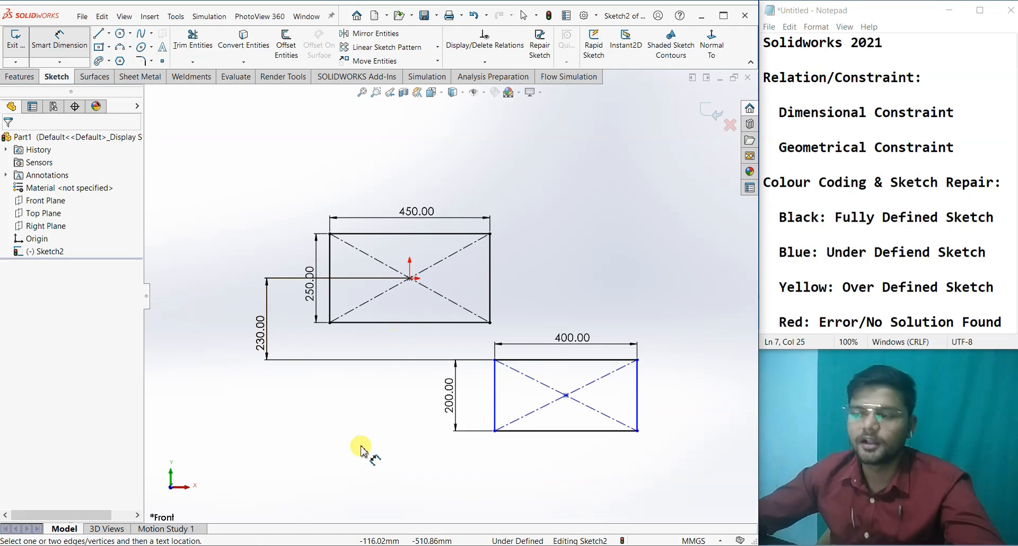
Add a 250 mm horizontal dimension from the first rectangle's centre point to the second rectangle's left edge
{"action": "left_click", "coordinate": [410, 278]}
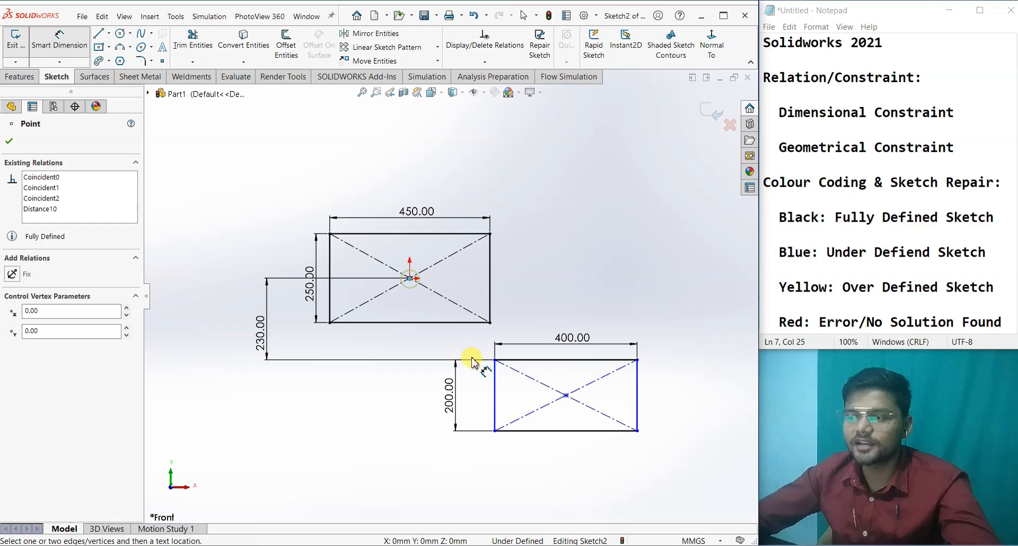
{"action": "left_click", "coordinate": [495, 386]}
{"action": "left_click", "coordinate": [449, 506]}
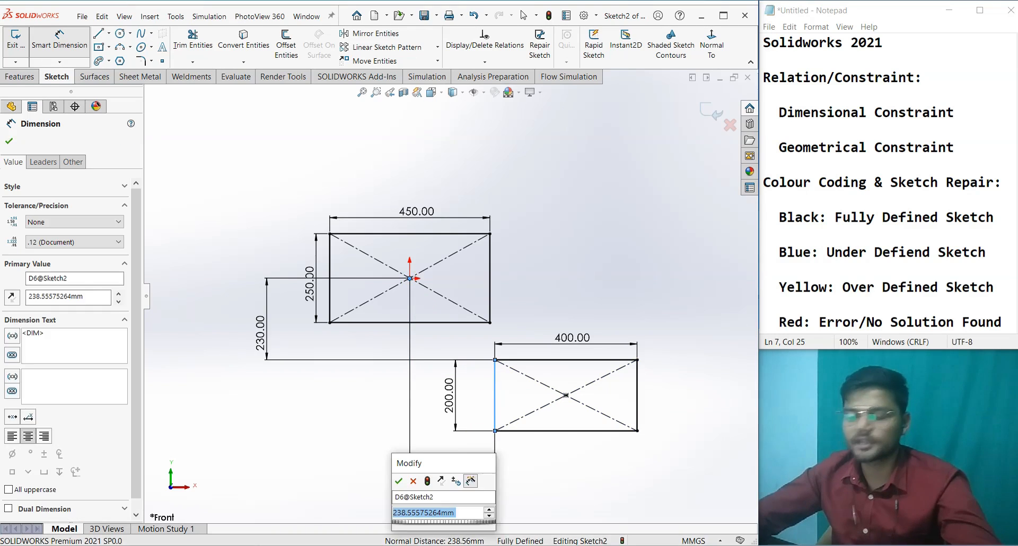
{"action": "type", "text": "250"}
{"action": "key", "text": "Return"}
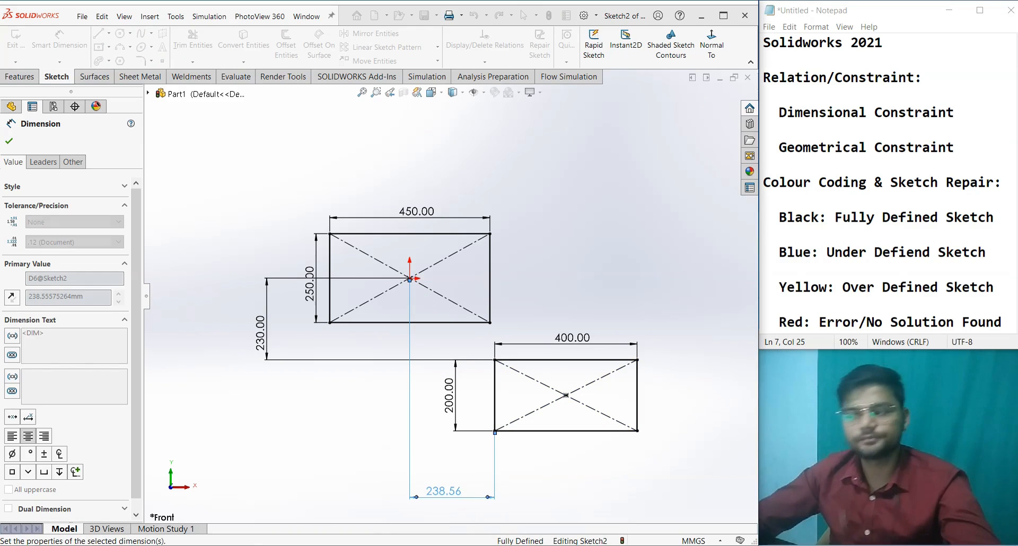
{"action": "left_click", "coordinate": [684, 439]}
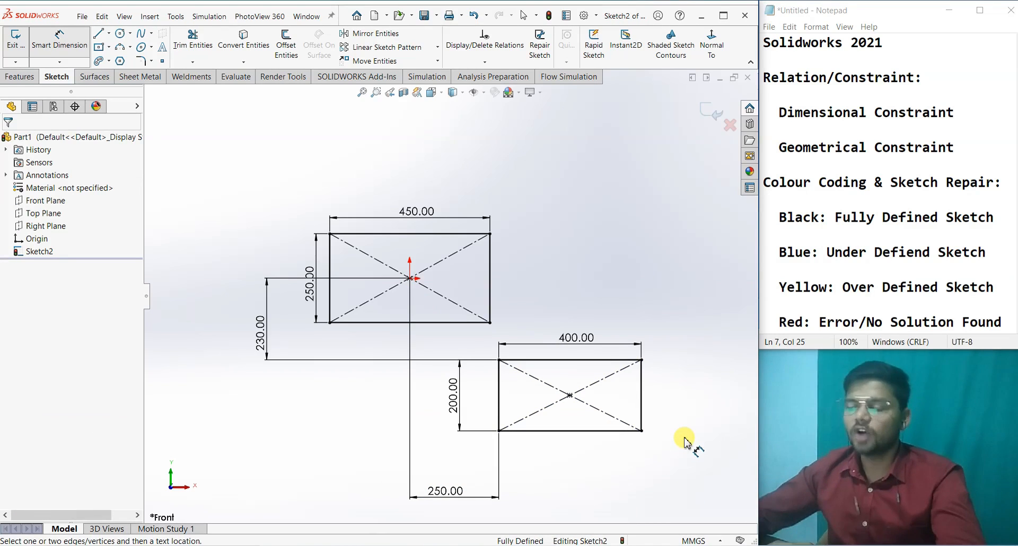
{"action": "key", "text": "Escape"}
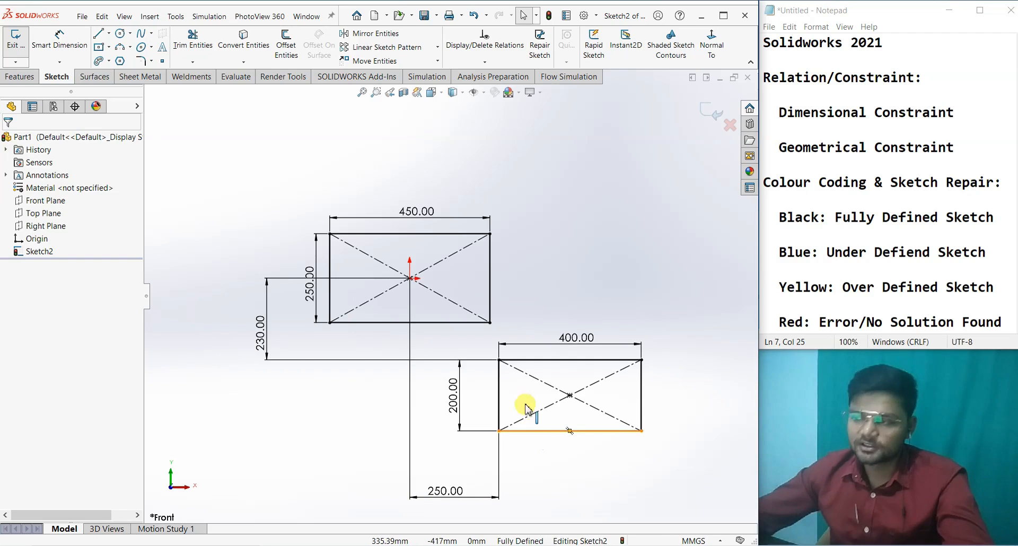
Add a duplicate width dimension above the second rectangle's upper edge and make it driven
{"action": "scroll", "coordinate": [525, 398], "scroll_direction": "up", "scroll_amount": 3}
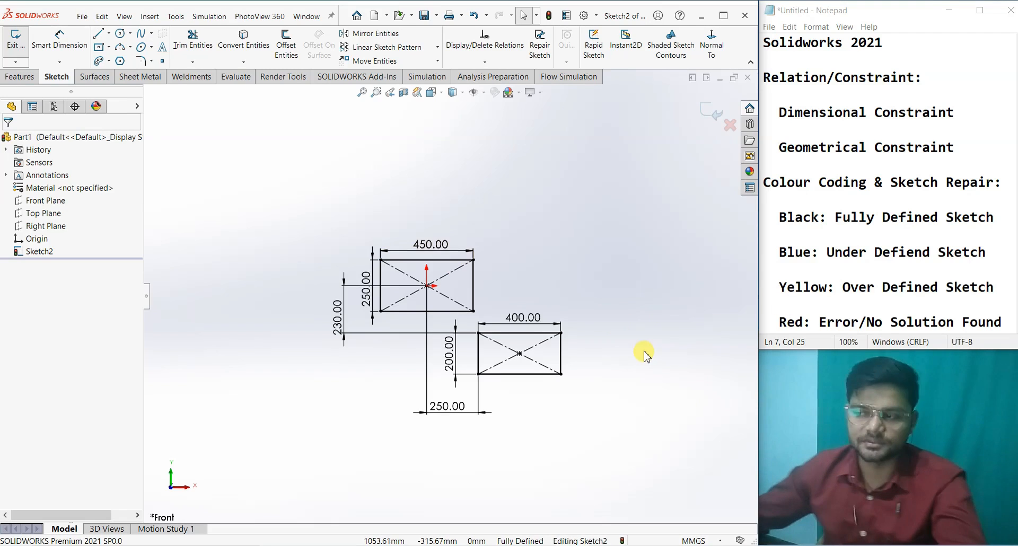
{"action": "left_click", "coordinate": [59, 39]}
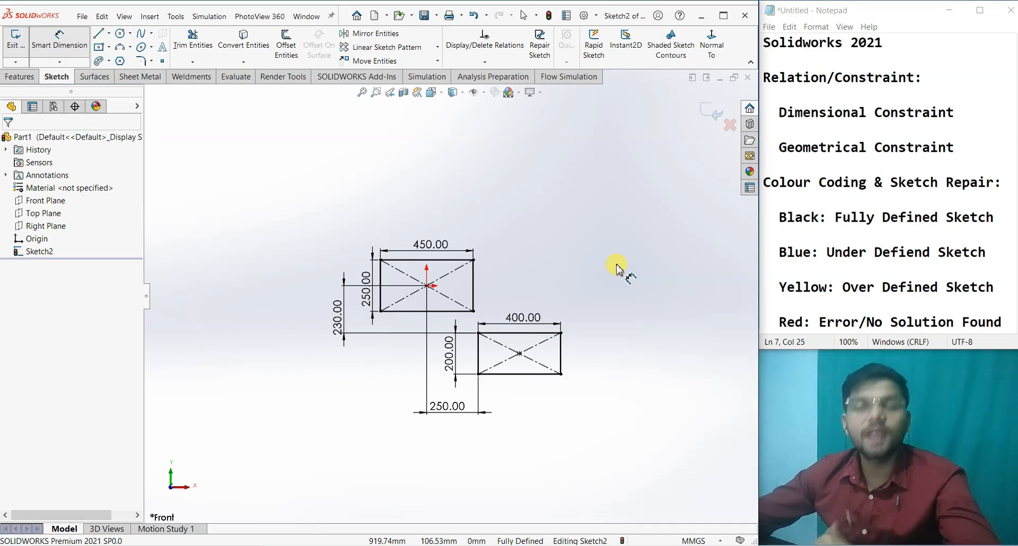
{"action": "left_click", "coordinate": [512, 334]}
{"action": "left_click", "coordinate": [519, 293]}
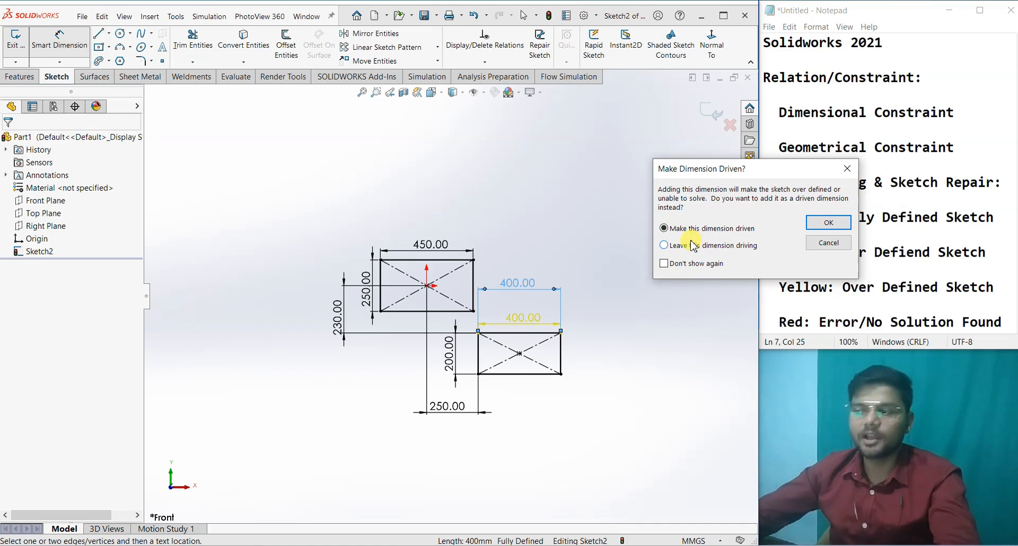
{"action": "left_click", "coordinate": [820, 225]}
{"action": "left_click", "coordinate": [666, 393]}
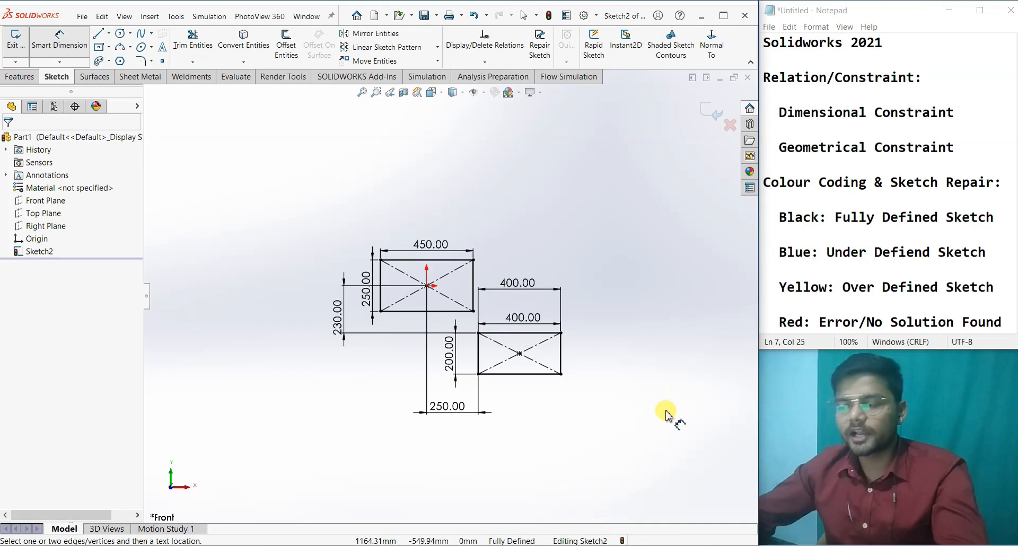
{"action": "key", "text": "Escape"}
Try to edit the value of the driven width dimension above the second rectangle
{"action": "scroll", "coordinate": [531, 315], "scroll_direction": "down", "scroll_amount": 8}
{"action": "scroll", "coordinate": [531, 306], "scroll_direction": "up", "scroll_amount": 8}
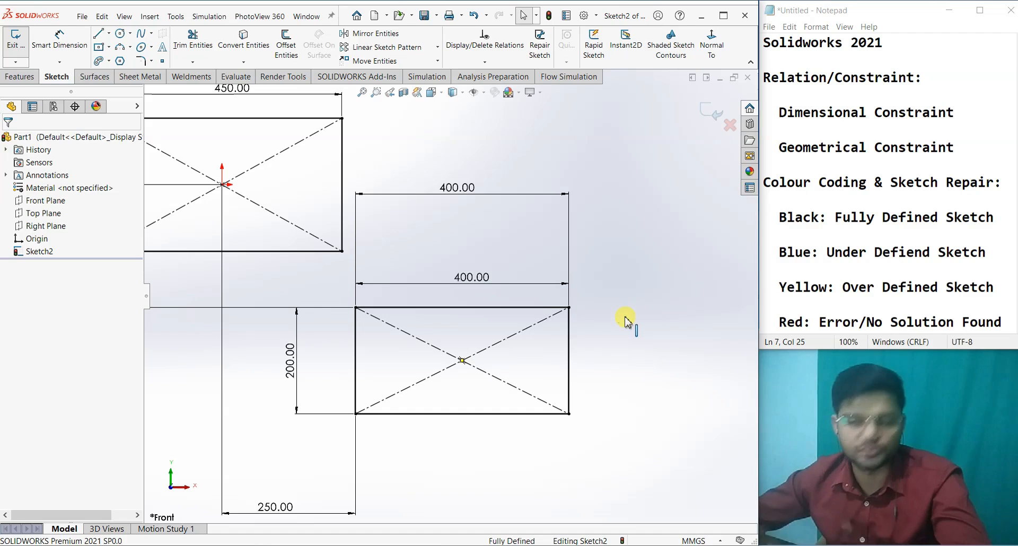
{"action": "double_click", "coordinate": [466, 273]}
{"action": "left_click", "coordinate": [436, 257]}
{"action": "left_click", "coordinate": [460, 189]}
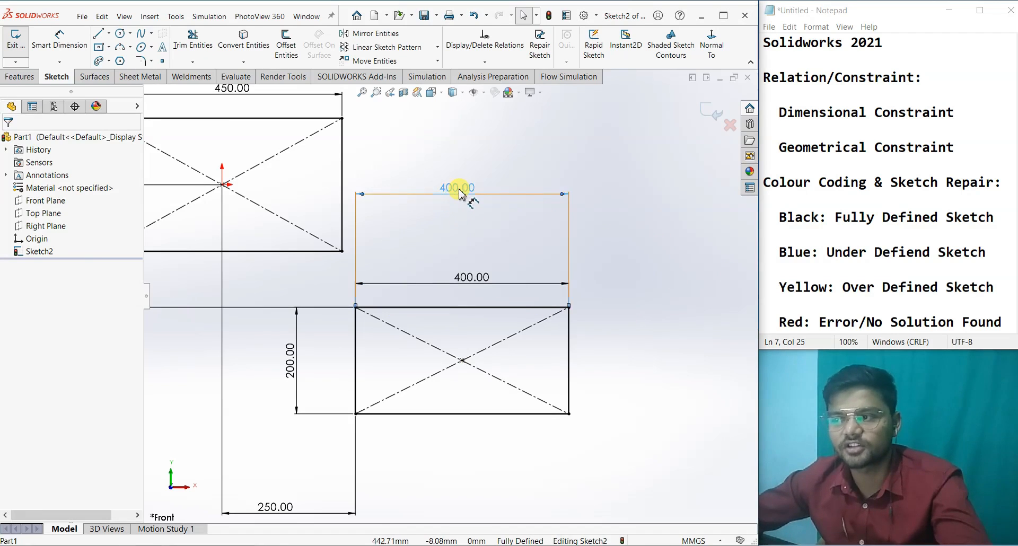
{"action": "double_click", "coordinate": [459, 191]}
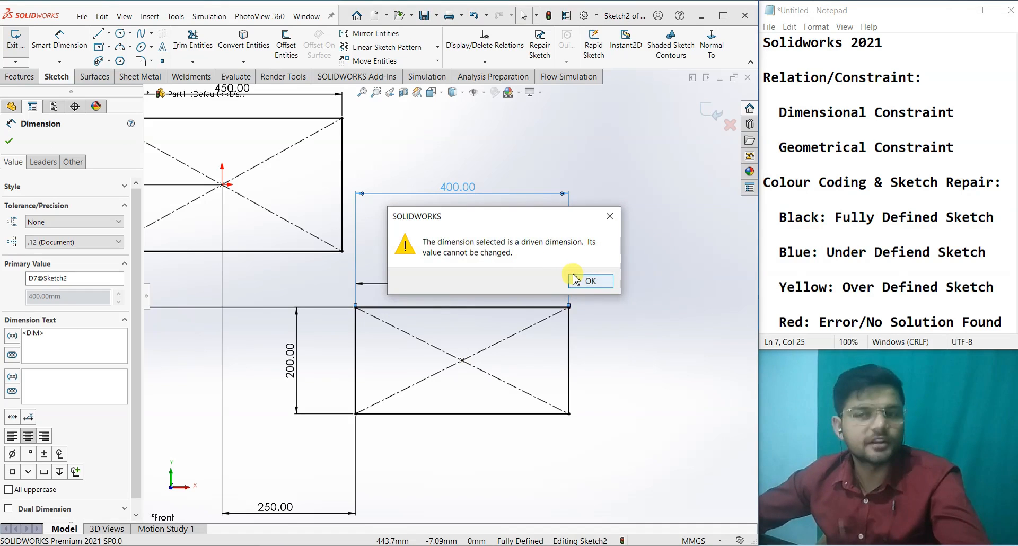
{"action": "left_click", "coordinate": [591, 280]}
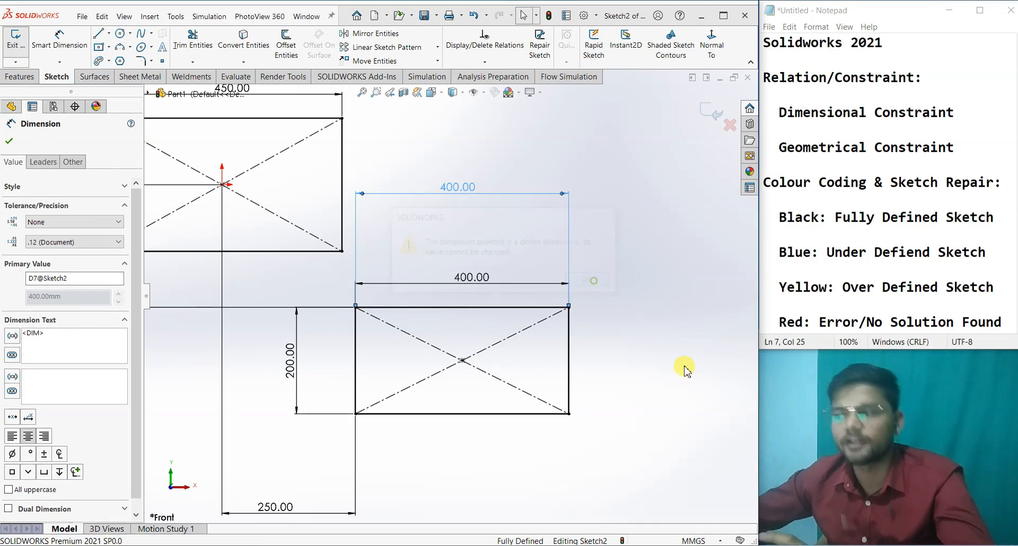
{"action": "left_click", "coordinate": [685, 371]}
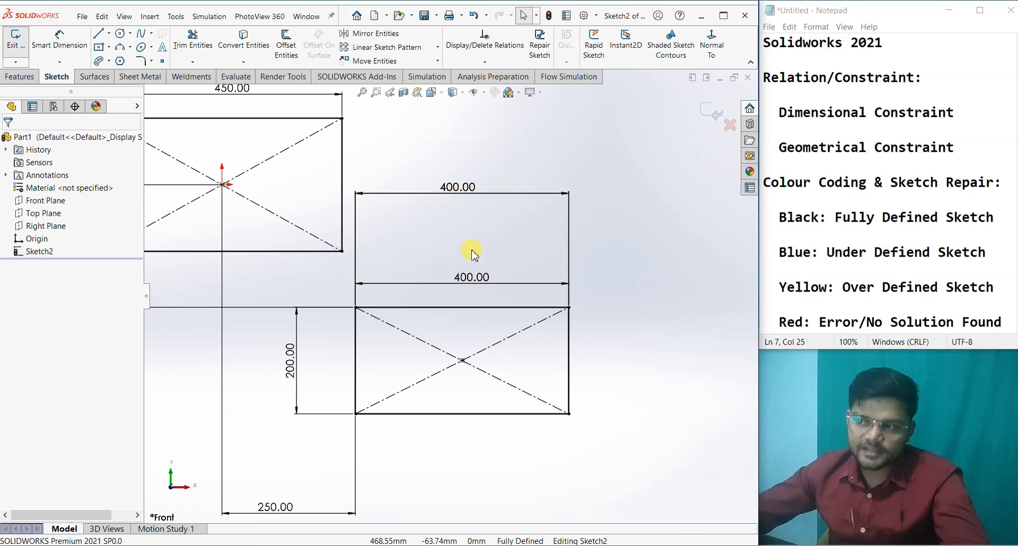
Set the driving width dimension of the second rectangle to 500 mm
{"action": "double_click", "coordinate": [472, 278]}
{"action": "type", "text": "5"}
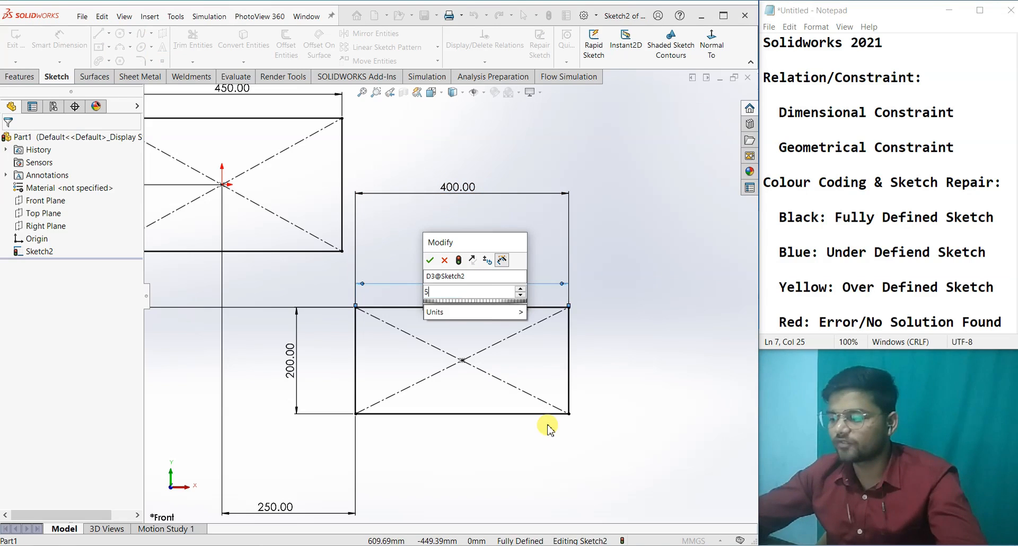
{"action": "type", "text": "00"}
{"action": "key", "text": "Return"}
{"action": "left_click", "coordinate": [708, 403]}
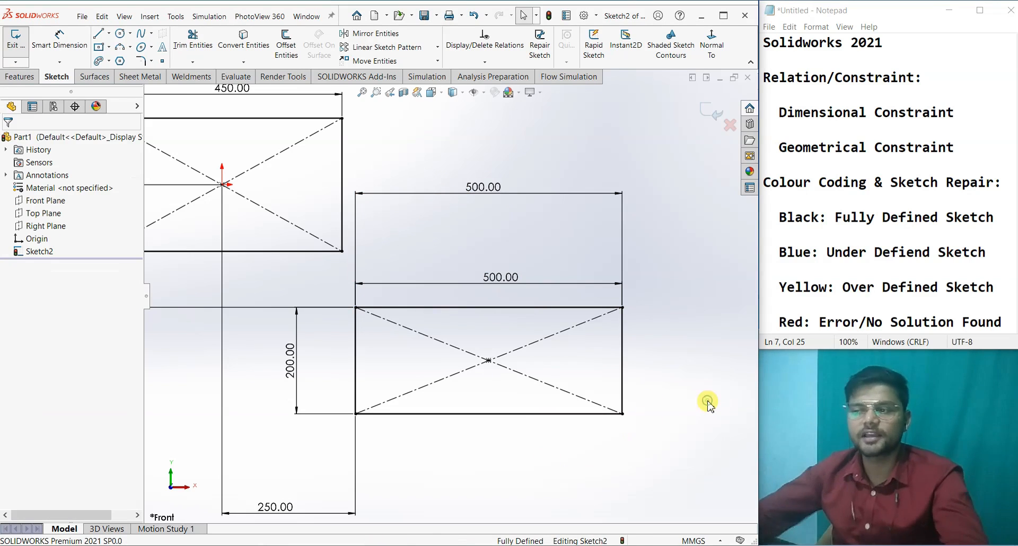
Delete both the driving and the driven width dimensions of the second rectangle
{"action": "right_click_drag", "start_coordinate": [707, 402], "coordinate": [663, 171]}
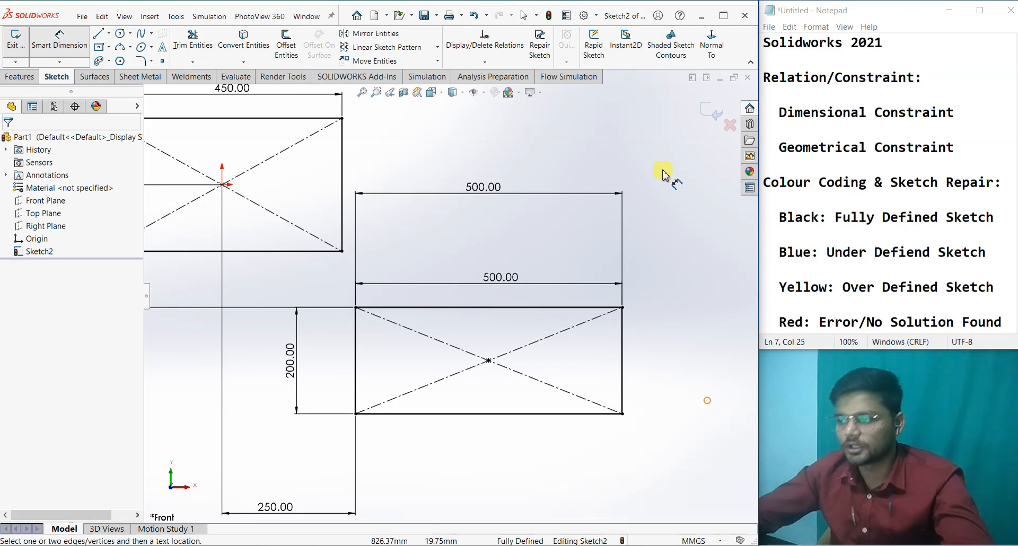
{"action": "key", "text": "Escape"}
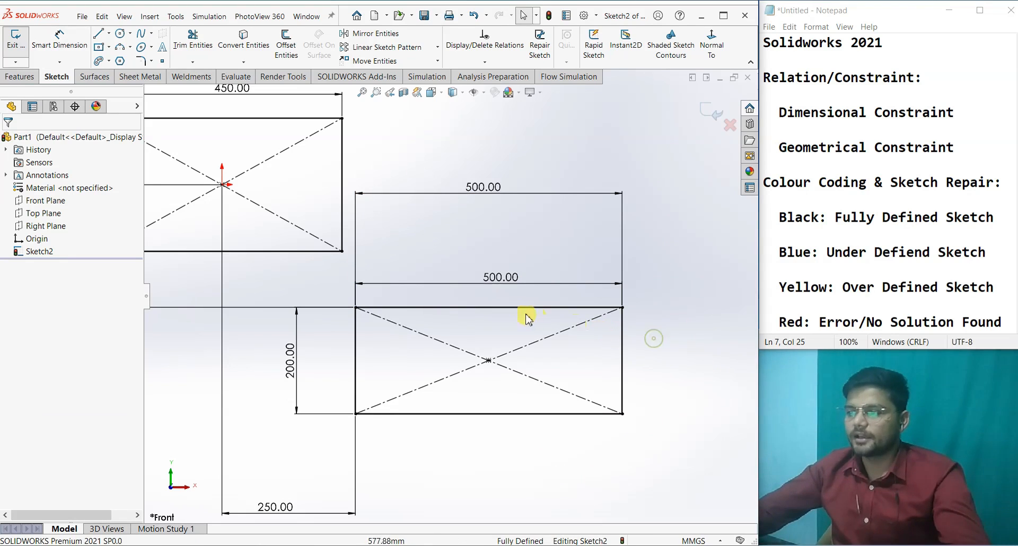
{"action": "left_click", "coordinate": [522, 286]}
{"action": "key", "text": "Delete"}
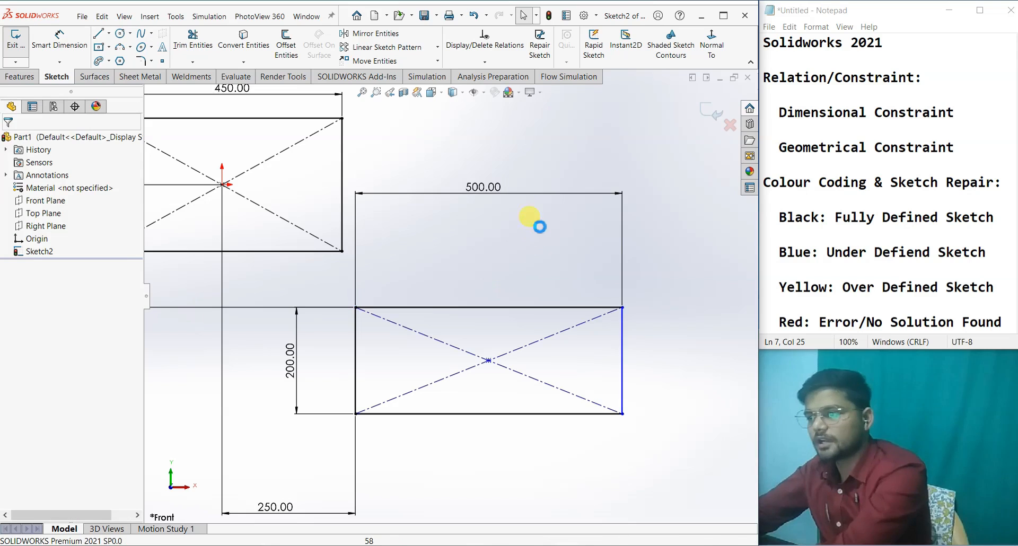
{"action": "left_click", "coordinate": [522, 194]}
{"action": "key", "text": "Delete"}
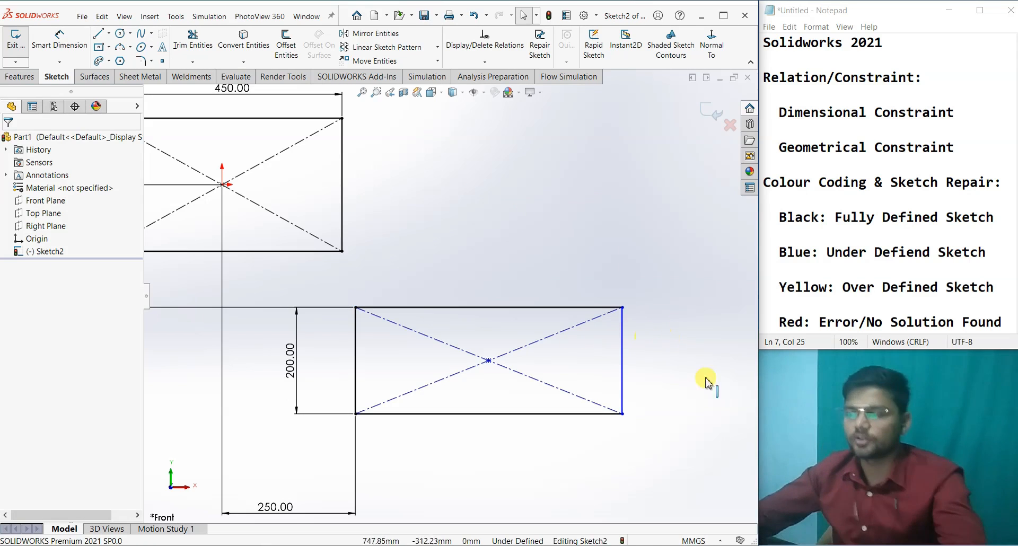
Dimension the second rectangle's upper edge again with Smart Dimension, keeping its width at 500 mm
{"action": "right_click_drag", "start_coordinate": [711, 398], "coordinate": [620, 246]}
{"action": "left_click", "coordinate": [566, 308]}
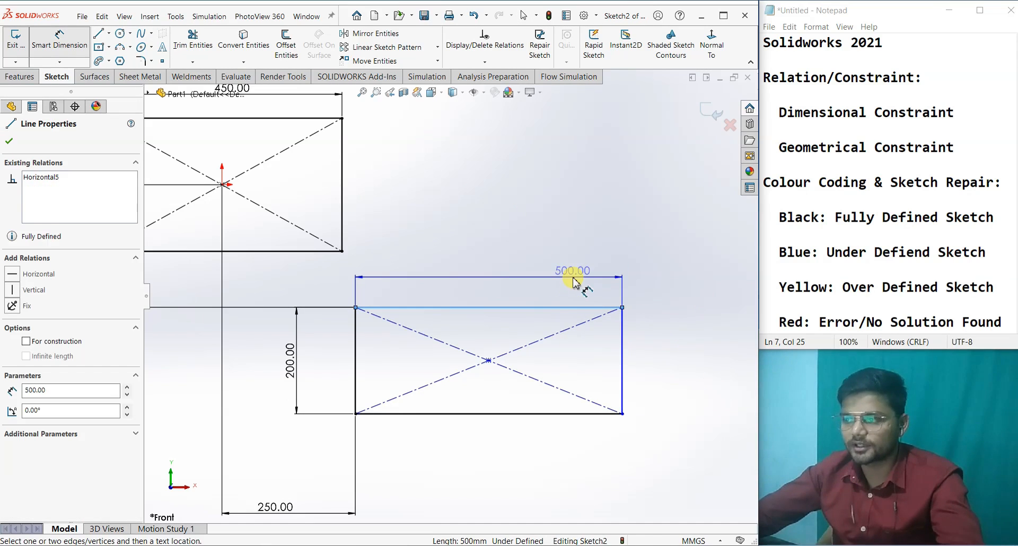
{"action": "left_click", "coordinate": [530, 277]}
{"action": "left_click", "coordinate": [527, 261]}
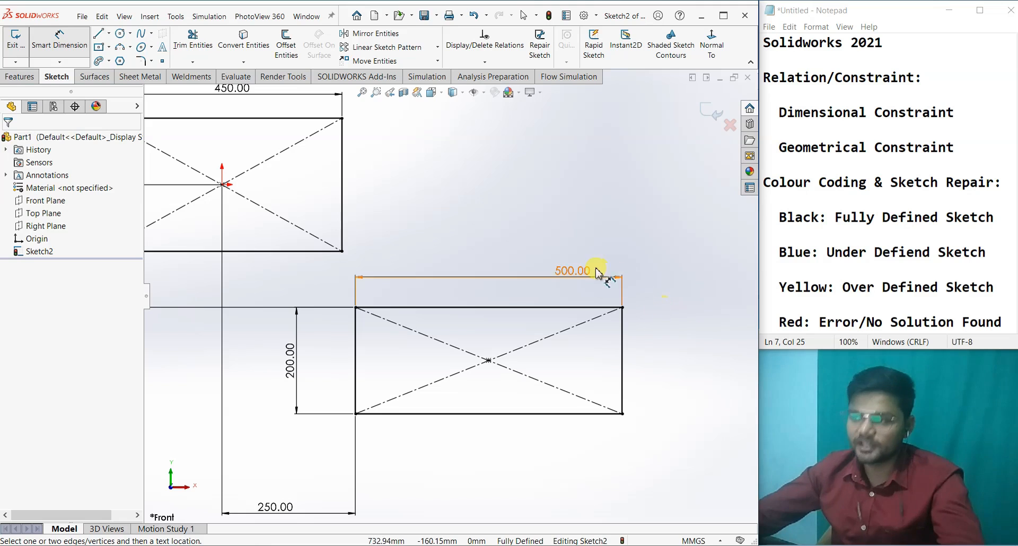
Add a duplicate 500 mm width dimension above the second rectangle, leave it driving, and shift it slightly
{"action": "left_click", "coordinate": [579, 307]}
{"action": "left_click", "coordinate": [521, 242]}
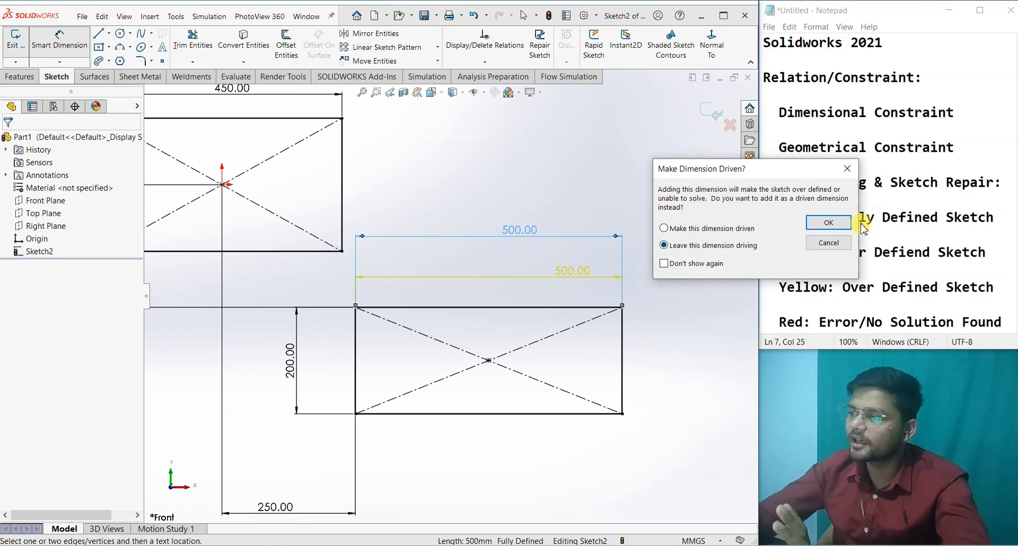
{"action": "left_click", "coordinate": [827, 224]}
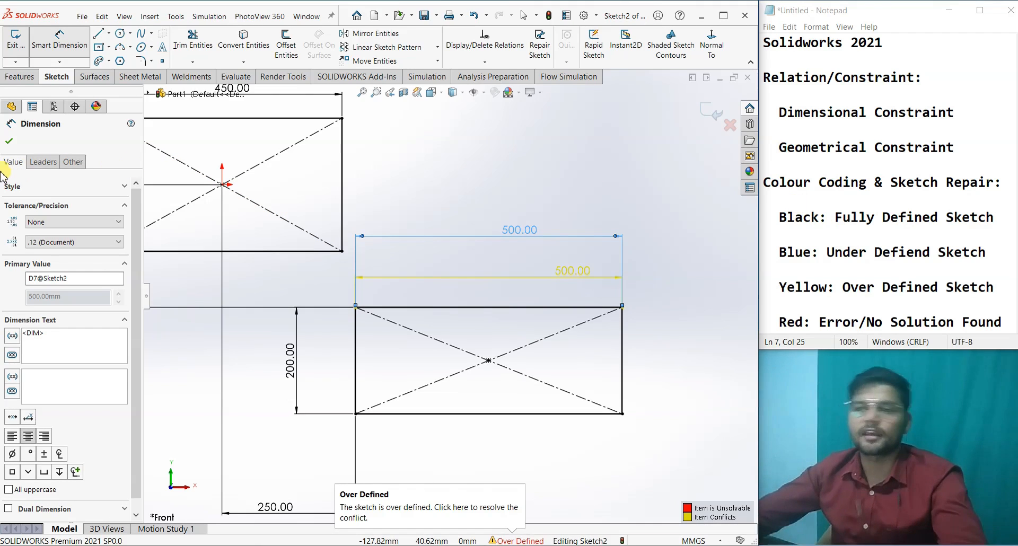
{"action": "left_click", "coordinate": [7, 144]}
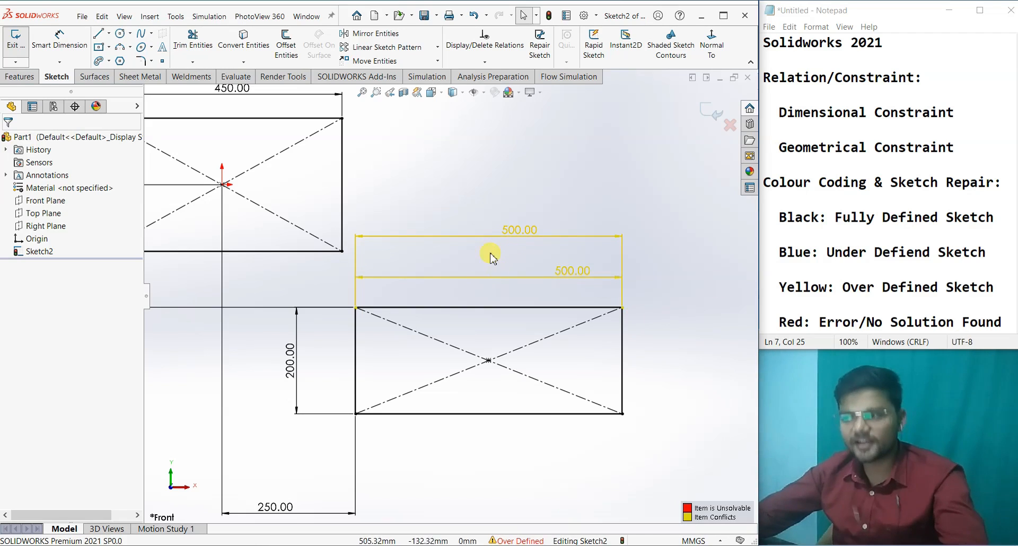
{"action": "left_click", "coordinate": [478, 241]}
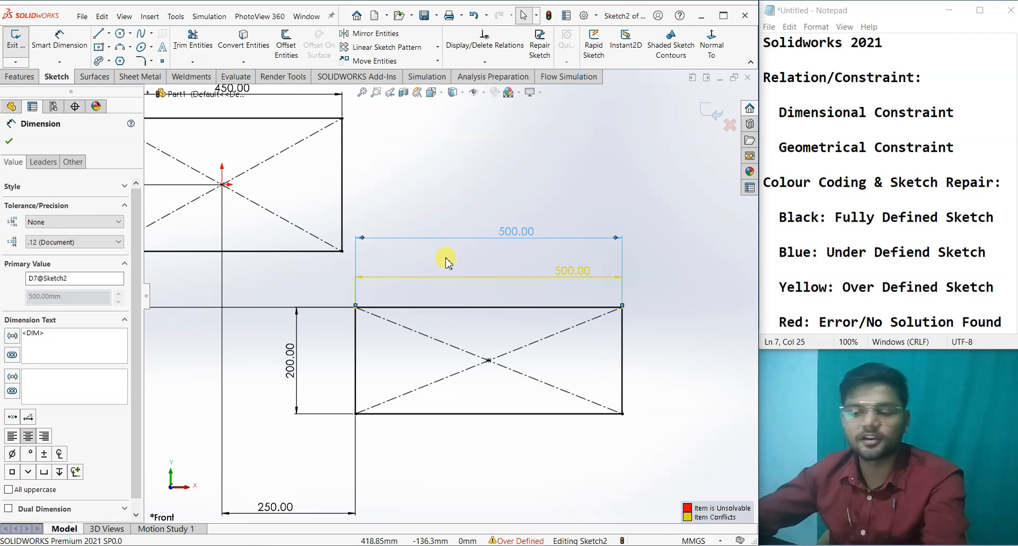
{"action": "left_click", "coordinate": [657, 352]}
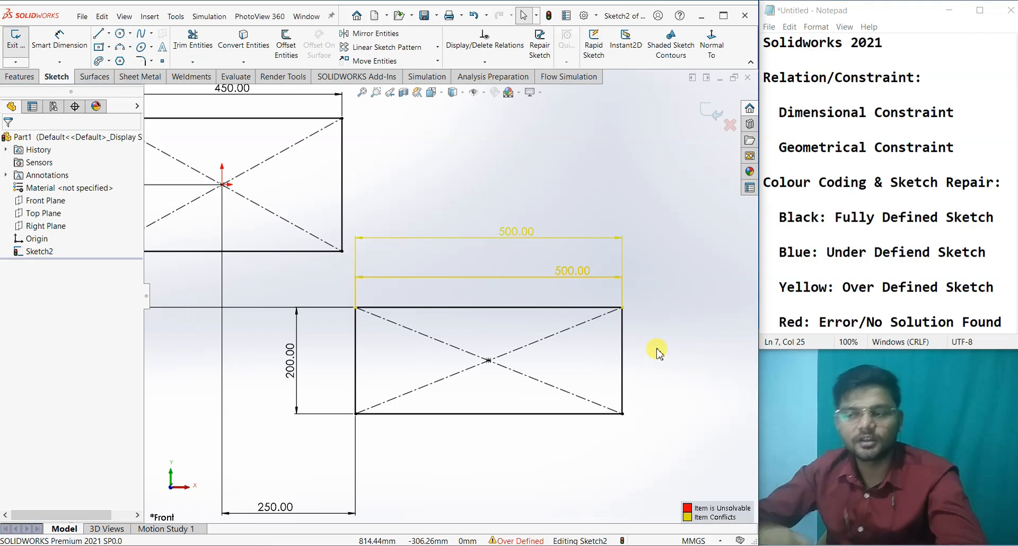
Diagnose the over defined sketch with SketchXpert, compare both solutions, and accept the first one to delete the upper duplicate width dimension
{"action": "left_click", "coordinate": [517, 541]}
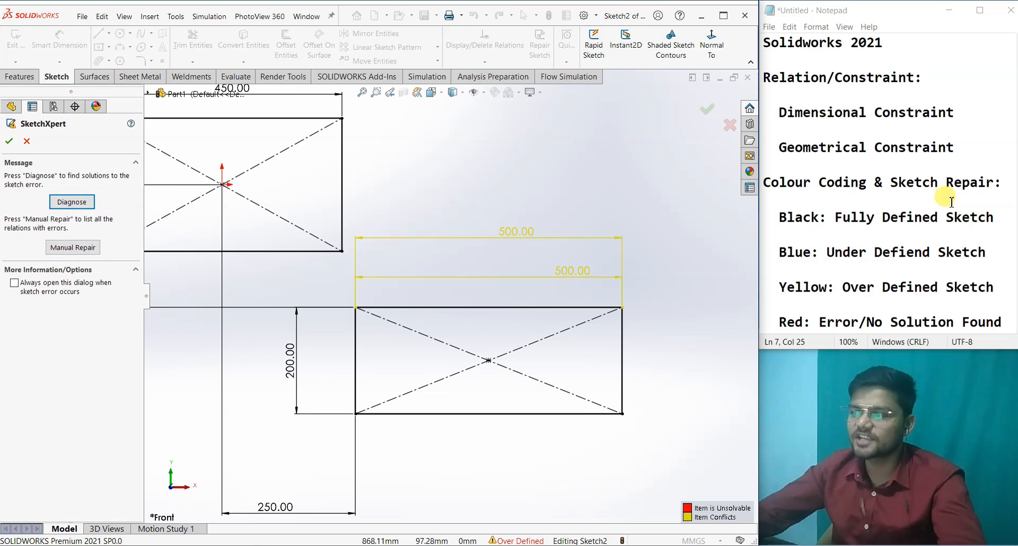
{"action": "left_click", "coordinate": [79, 203]}
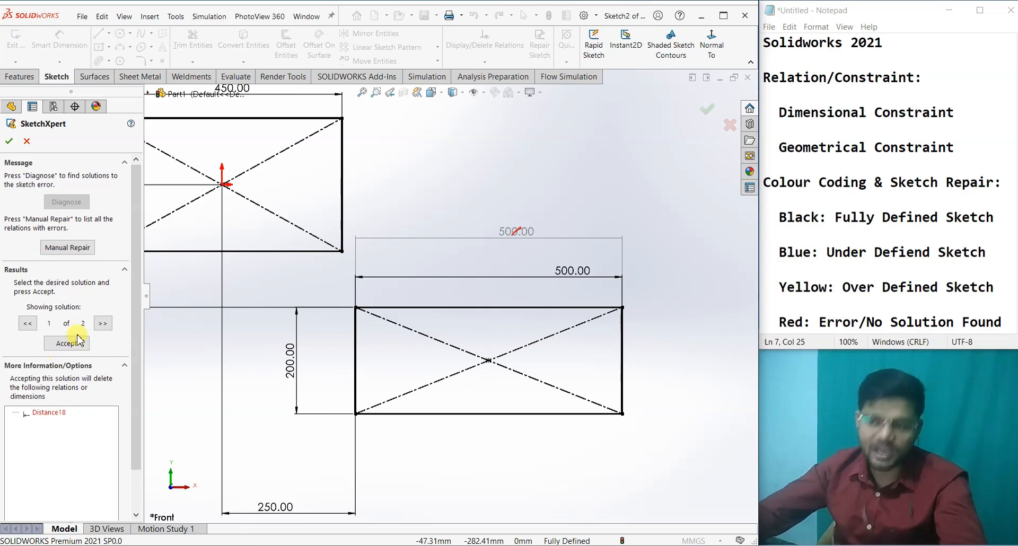
{"action": "left_click", "coordinate": [103, 323]}
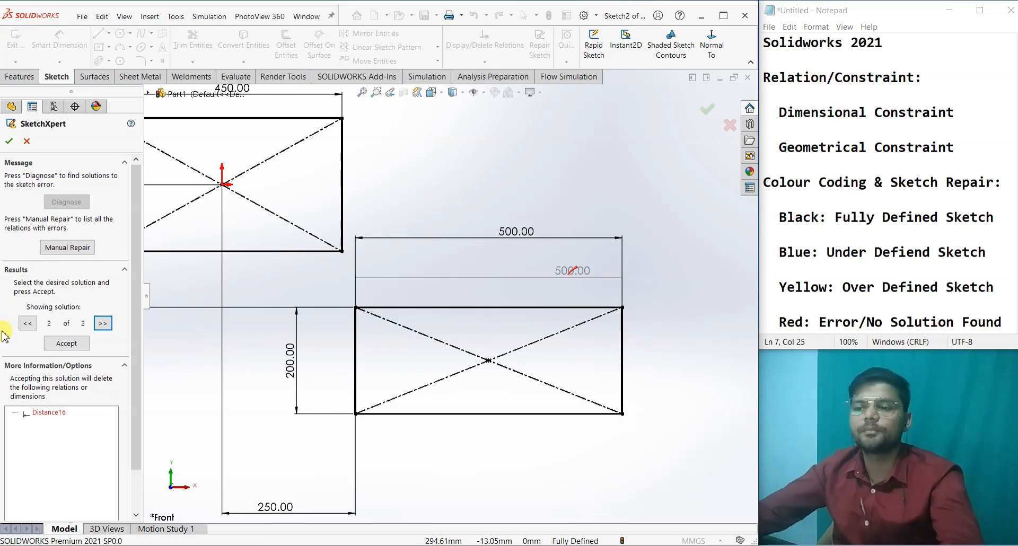
{"action": "left_click", "coordinate": [28, 323]}
{"action": "left_click", "coordinate": [57, 343]}
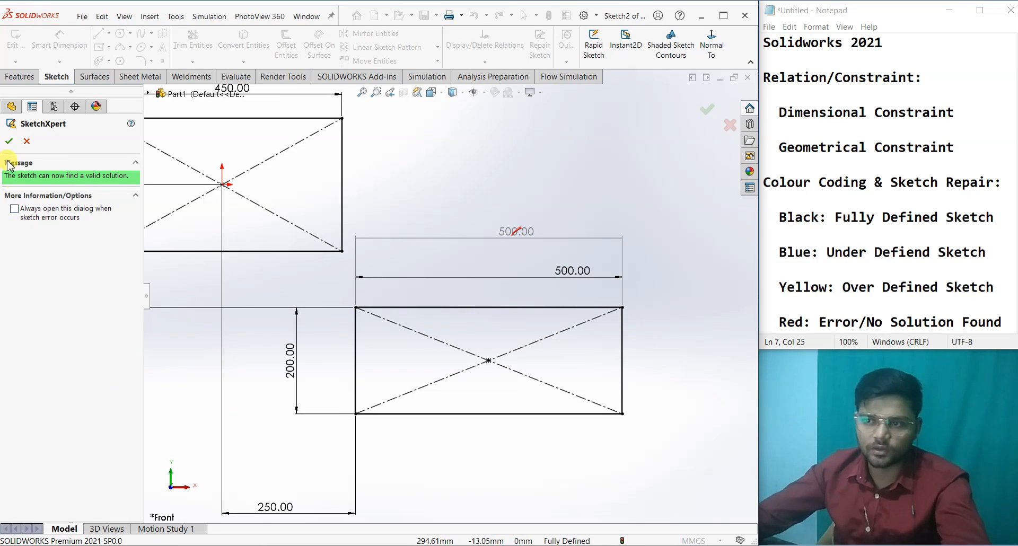
{"action": "left_click", "coordinate": [9, 141]}
{"action": "key", "text": "f"}
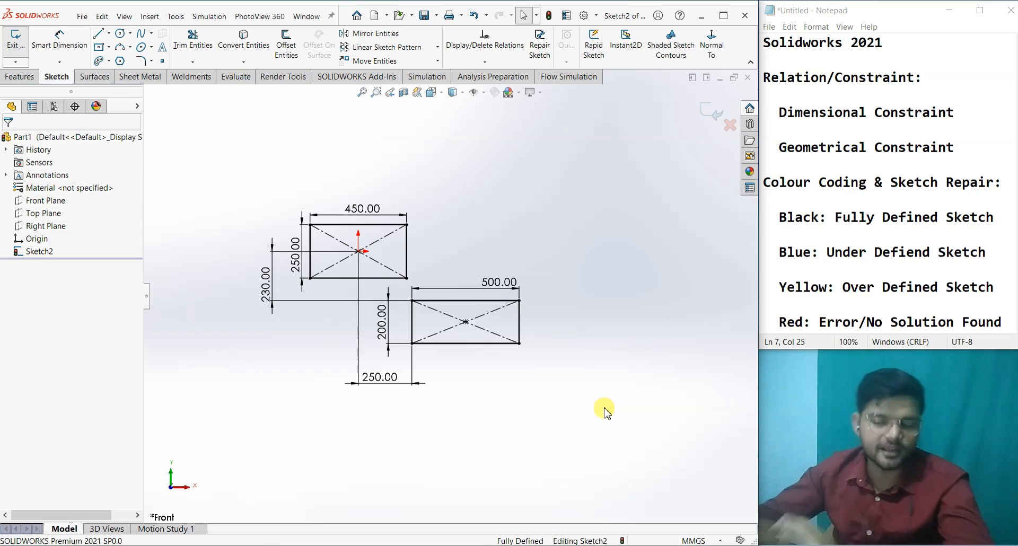
{"action": "scroll", "coordinate": [476, 317], "scroll_direction": "down", "scroll_amount": 3}
{"action": "scroll", "coordinate": [453, 298], "scroll_direction": "up", "scroll_amount": 2}
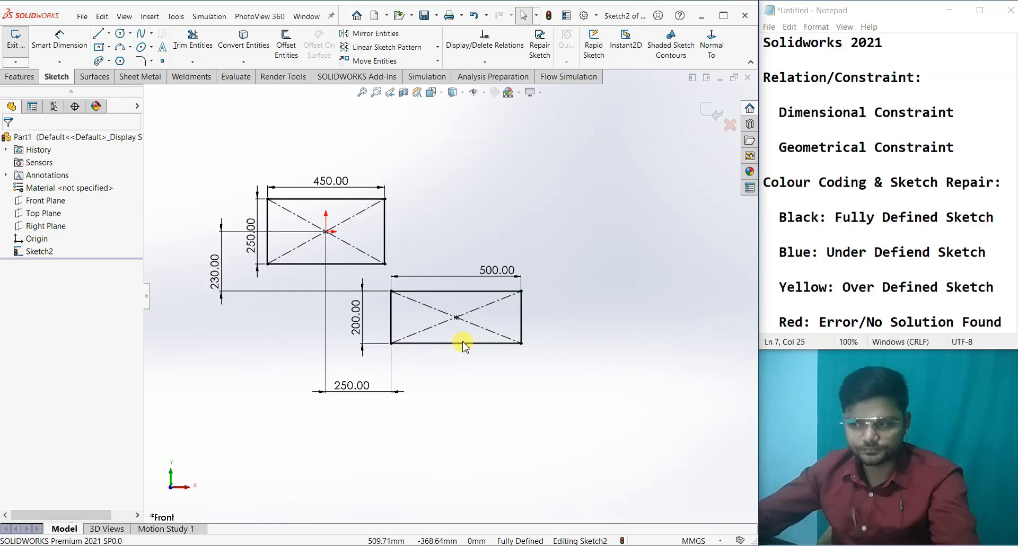
{"action": "scroll", "coordinate": [463, 345], "scroll_direction": "up", "scroll_amount": 1}
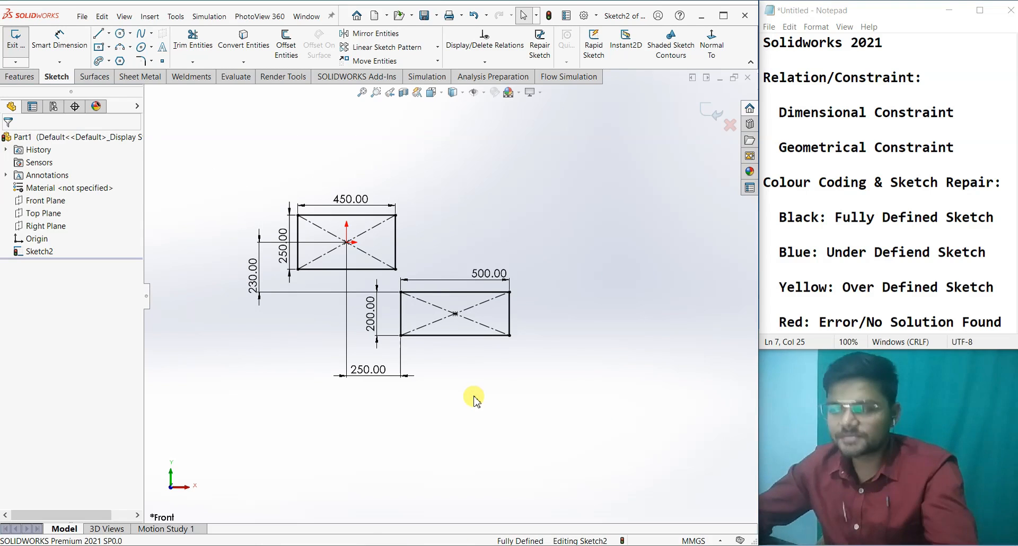
{"action": "scroll", "coordinate": [405, 350], "scroll_direction": "down", "scroll_amount": 3}
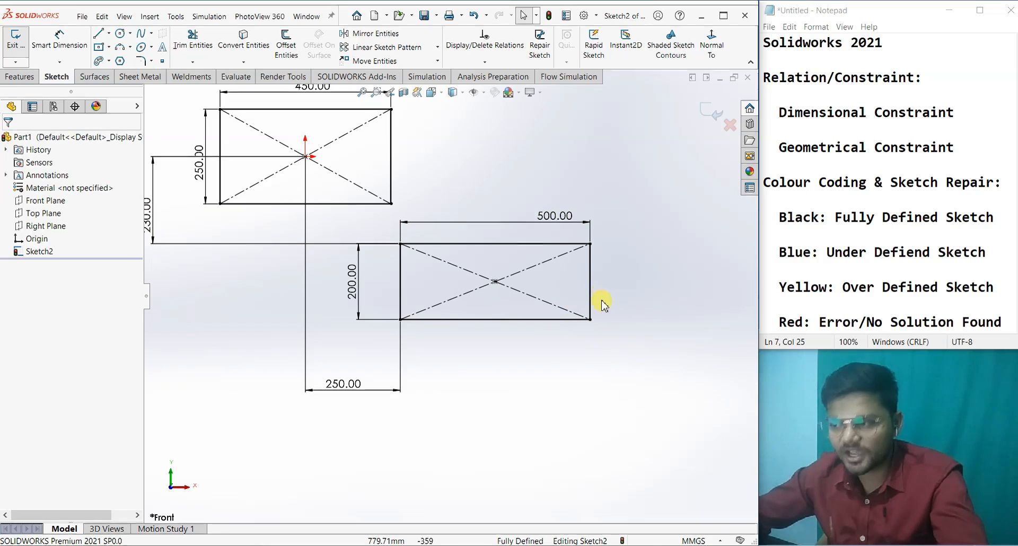
Add a perpendicular relation between the bottom and right edges of the second rectangle
{"action": "left_click", "coordinate": [571, 320]}
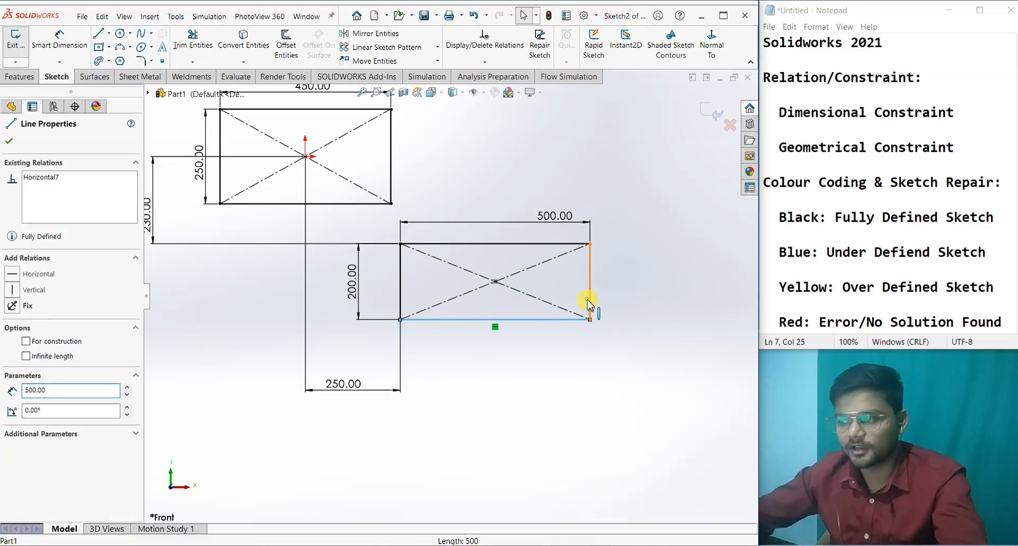
{"action": "left_click", "coordinate": [590, 297], "text": "ctrl"}
{"action": "left_click", "coordinate": [11, 375]}
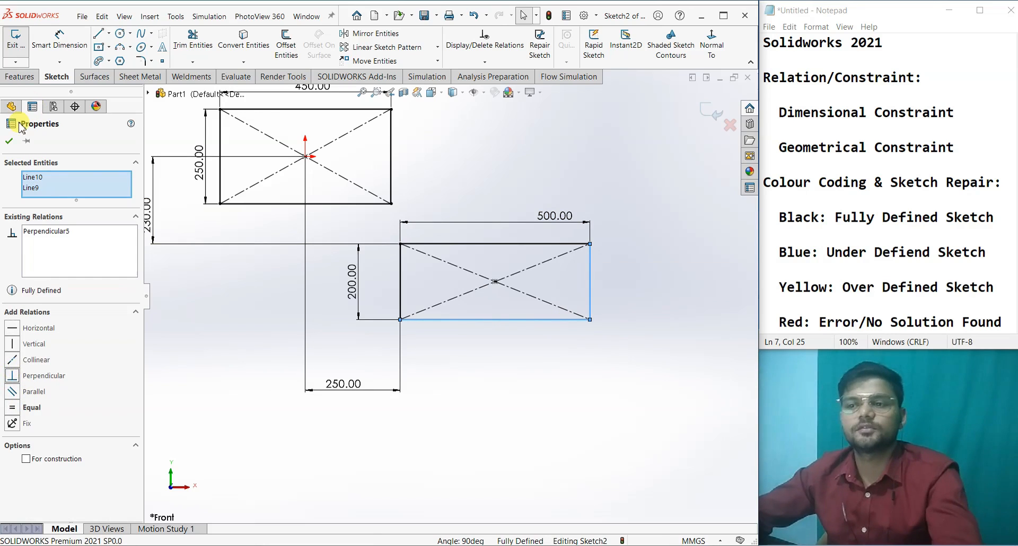
{"action": "left_click", "coordinate": [588, 447]}
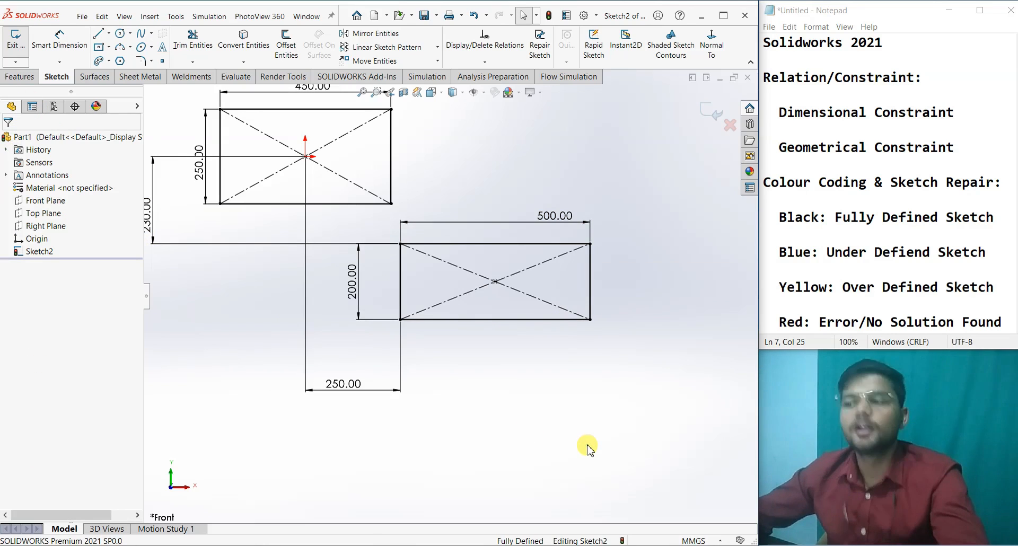
Add a conflicting collinear relation between the second rectangle's bottom and right edges
{"action": "left_click", "coordinate": [563, 320]}
{"action": "left_click", "coordinate": [590, 289], "text": "ctrl"}
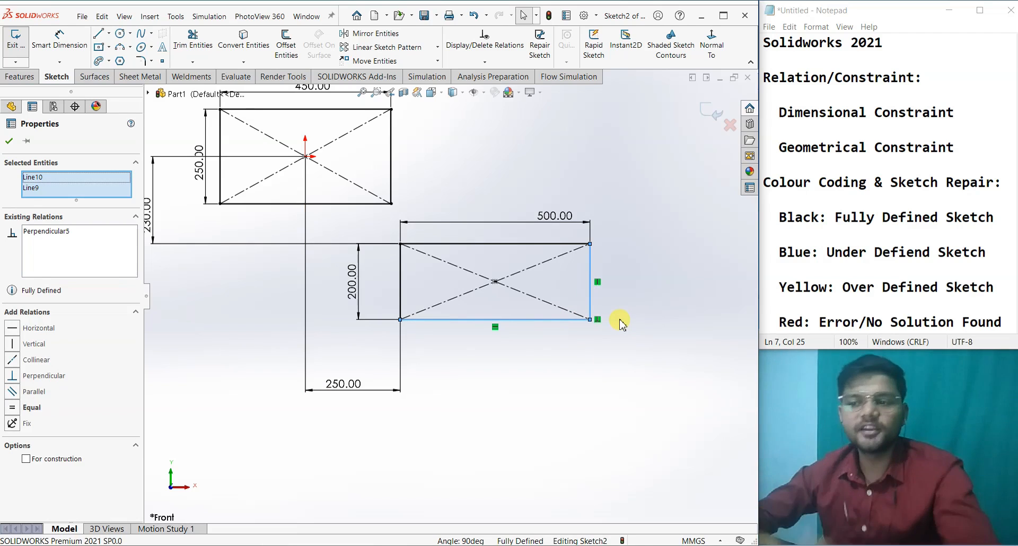
{"action": "left_click", "coordinate": [36, 360]}
{"action": "left_click", "coordinate": [9, 141]}
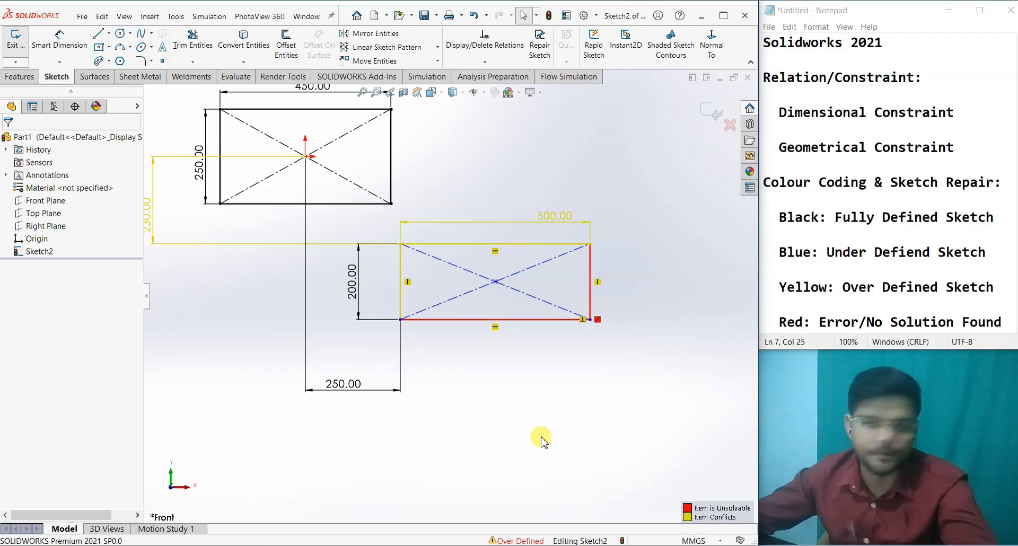
Open SketchXpert for the over defined sketch and diagnose the conflicting relations
{"action": "key", "text": "z"}
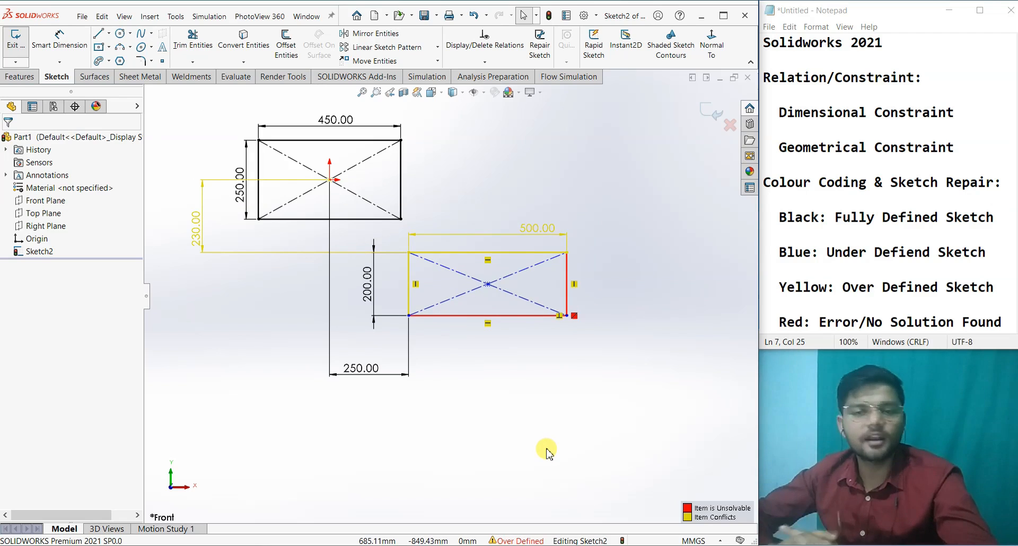
{"action": "left_click", "coordinate": [517, 540]}
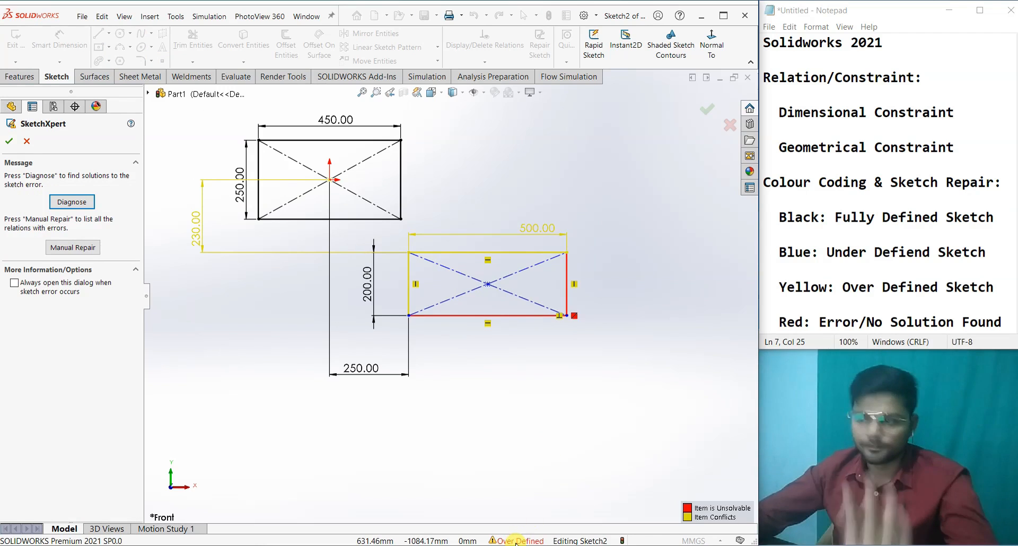
{"action": "left_click", "coordinate": [79, 203]}
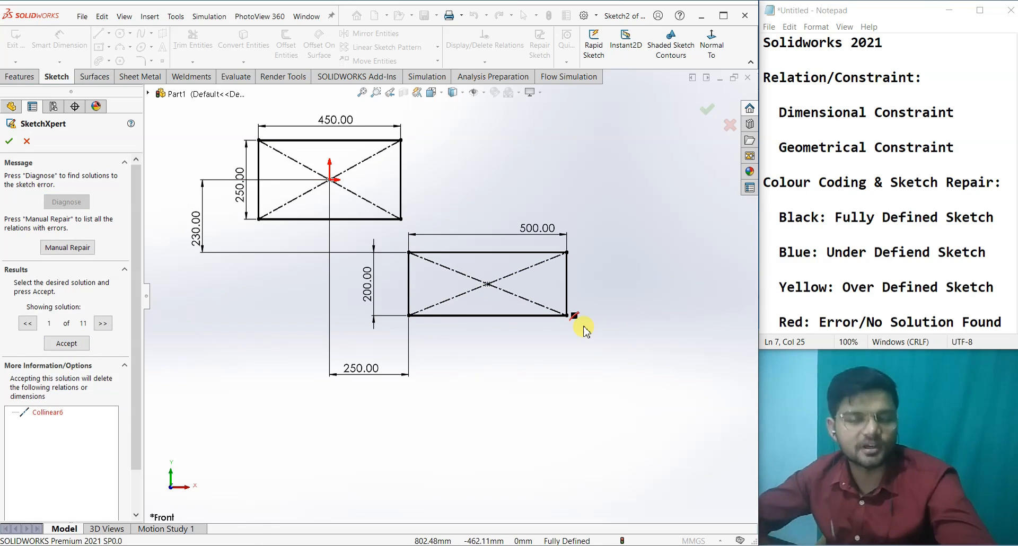
Review all the proposed repair solutions, return to the first one, and accept it to delete only the collinear relation
{"action": "left_click", "coordinate": [104, 323]}
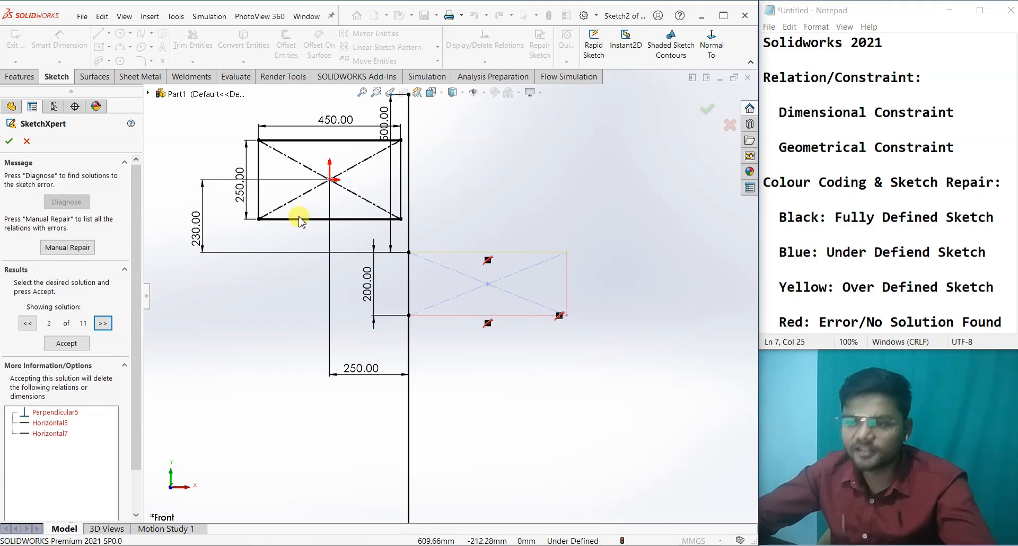
{"action": "left_click", "coordinate": [103, 323]}
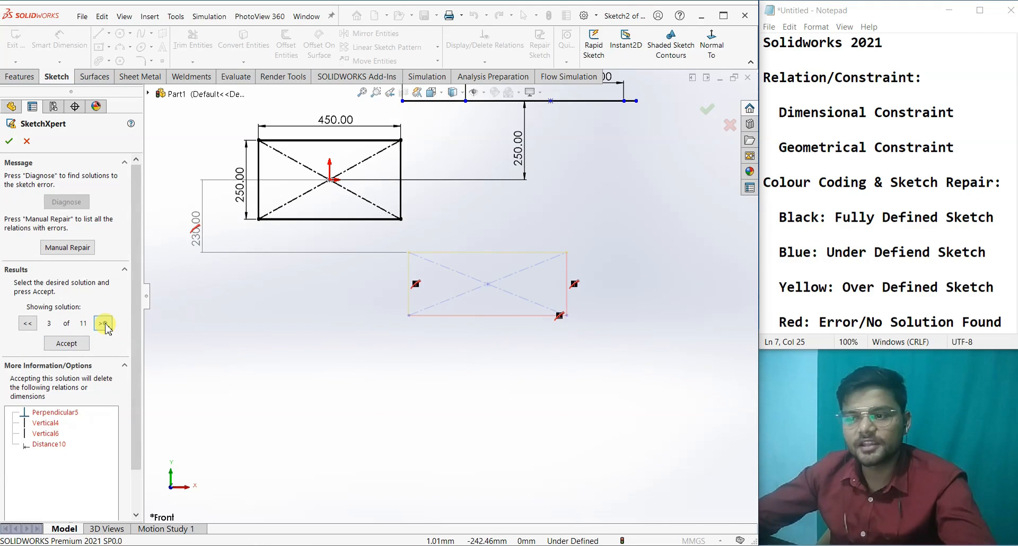
{"action": "left_click", "coordinate": [104, 323]}
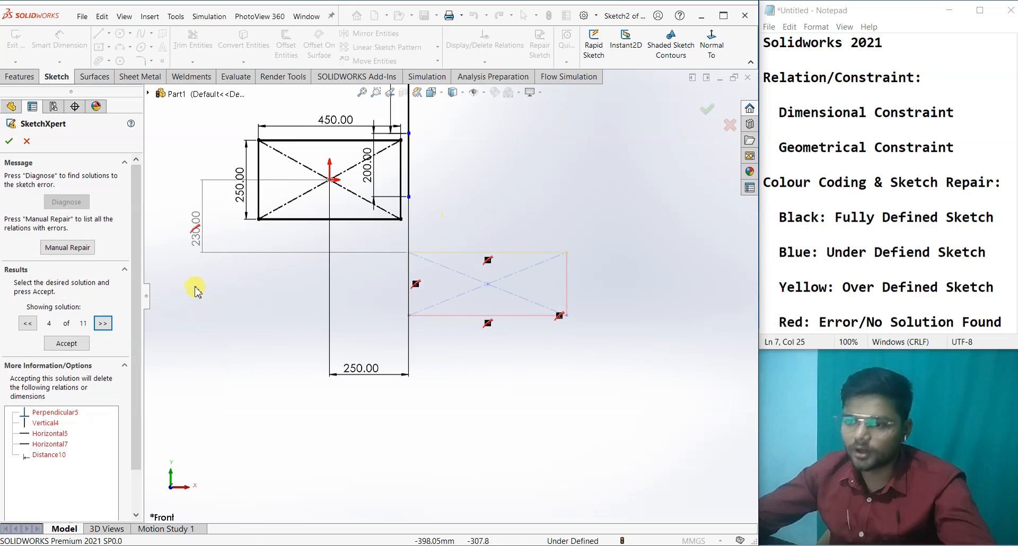
{"action": "left_click", "coordinate": [103, 324]}
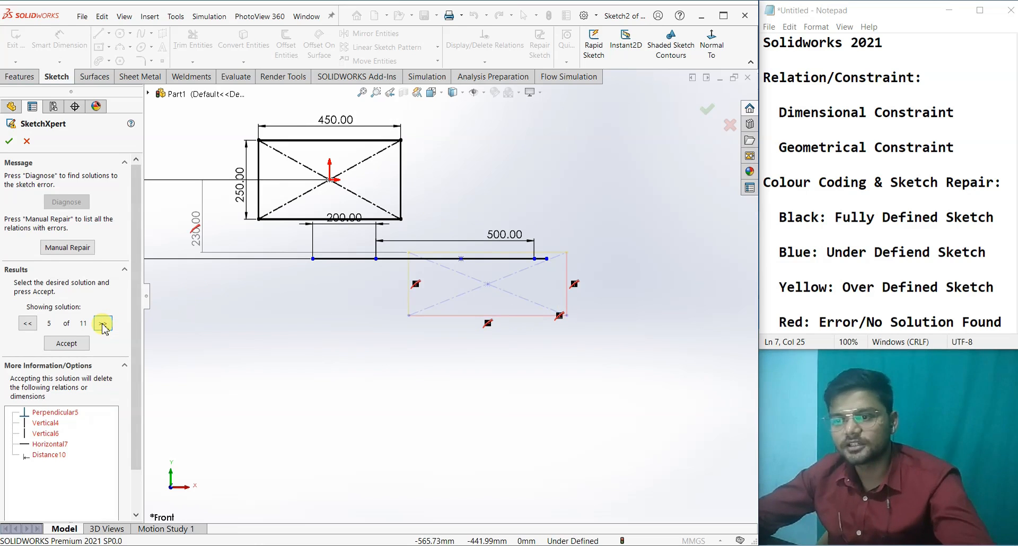
{"action": "left_click", "coordinate": [103, 323]}
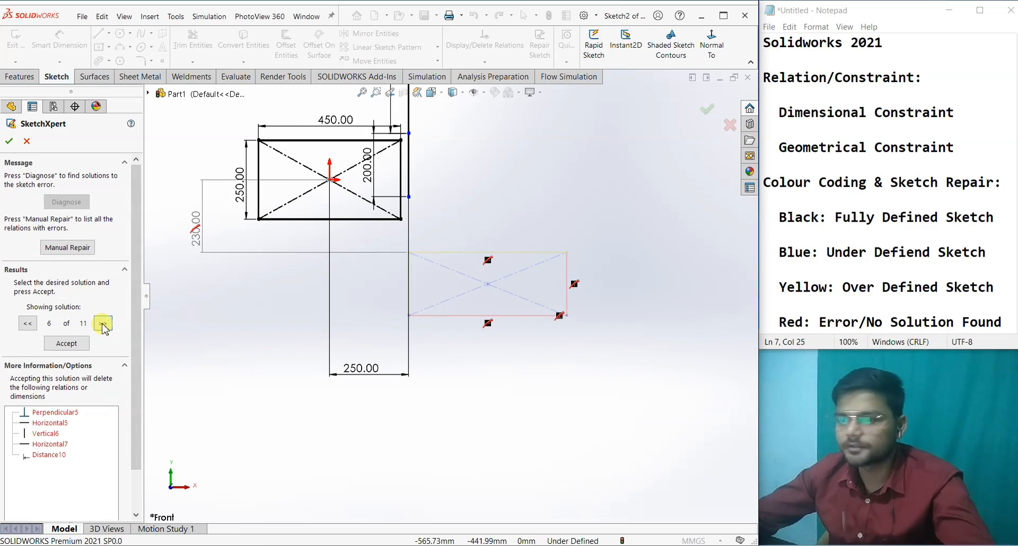
{"action": "left_click", "coordinate": [103, 324]}
{"action": "left_click", "coordinate": [103, 323]}
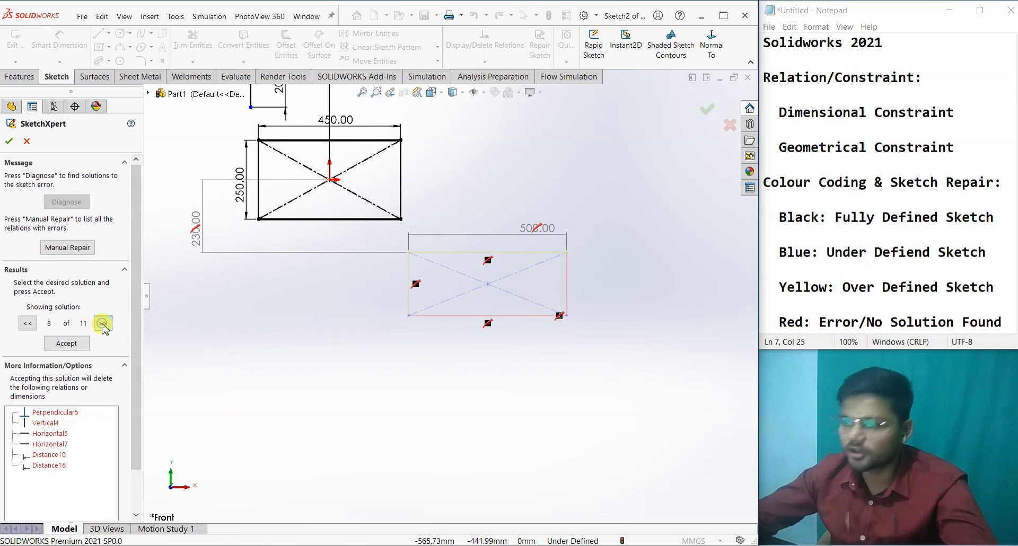
{"action": "left_click", "coordinate": [103, 324]}
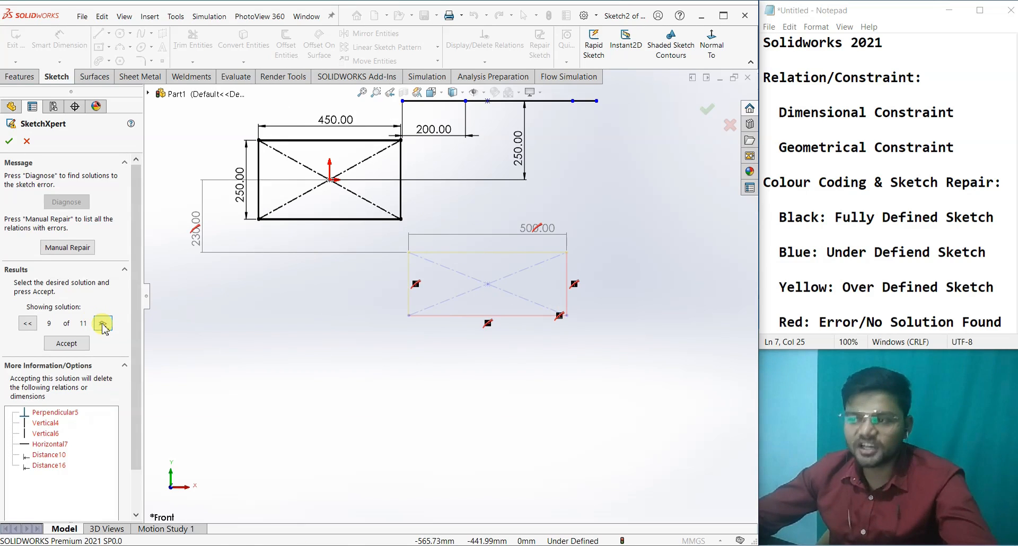
{"action": "left_click", "coordinate": [103, 323]}
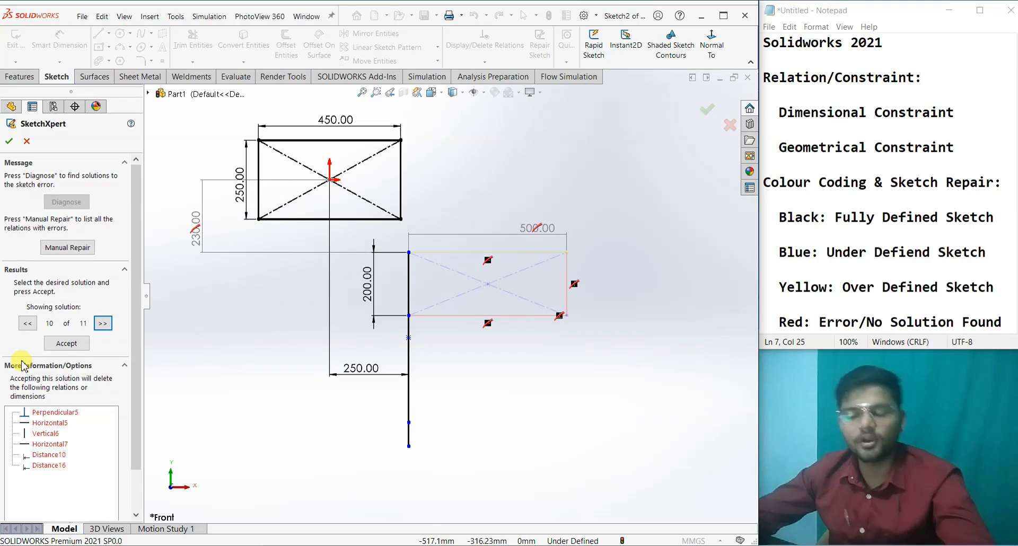
{"action": "left_click", "coordinate": [103, 323]}
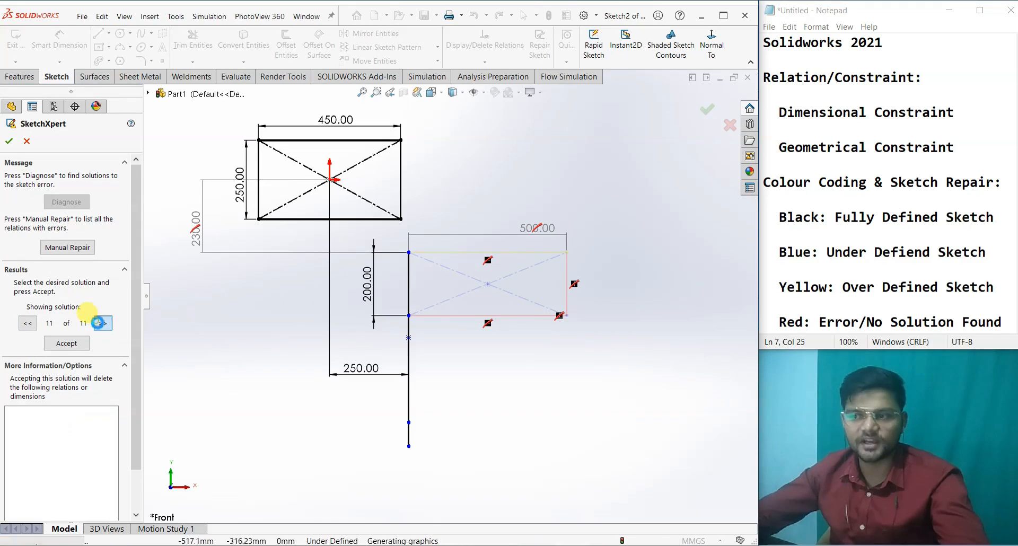
{"action": "left_click", "coordinate": [101, 324]}
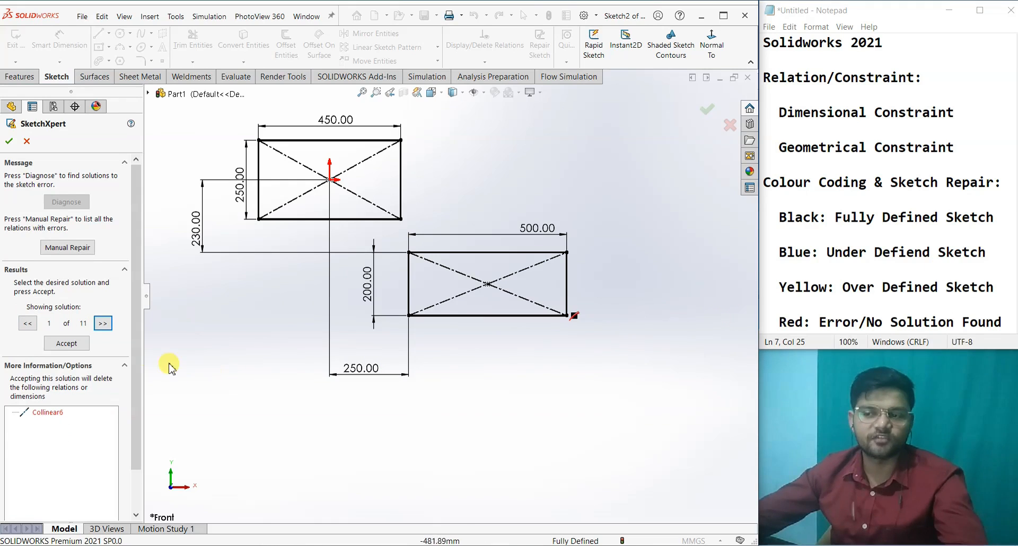
{"action": "left_click", "coordinate": [74, 344]}
{"action": "left_click", "coordinate": [9, 141]}
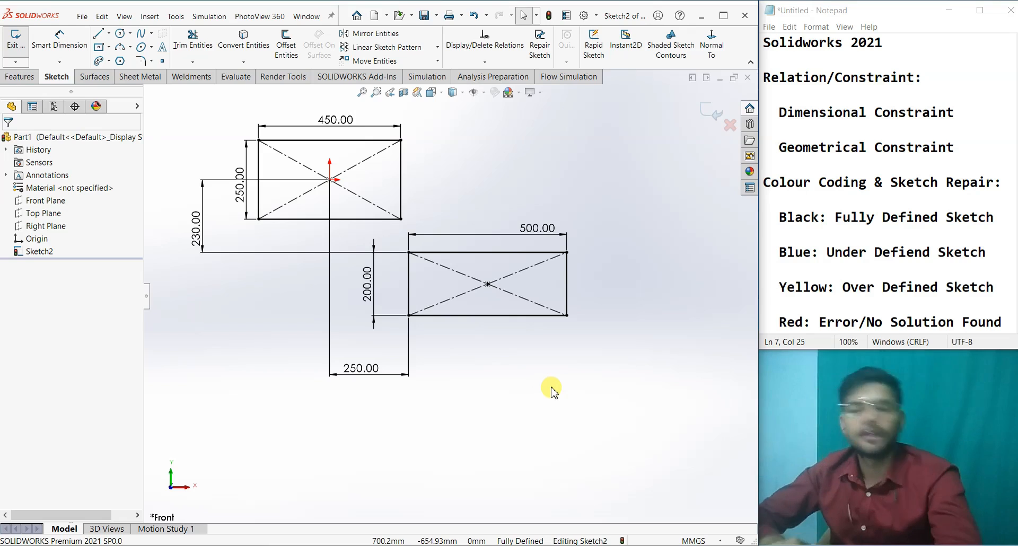